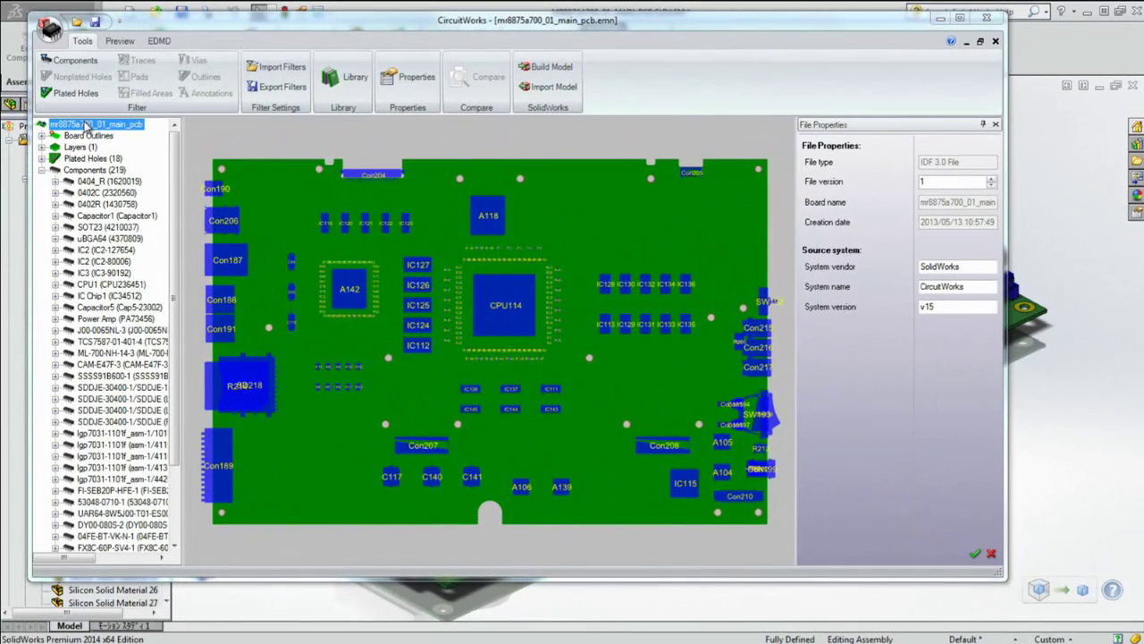
- Review the plated holes, then the 0402R, IC2 and CPU1 component properties in CircuitWorks
left_click(90, 159)
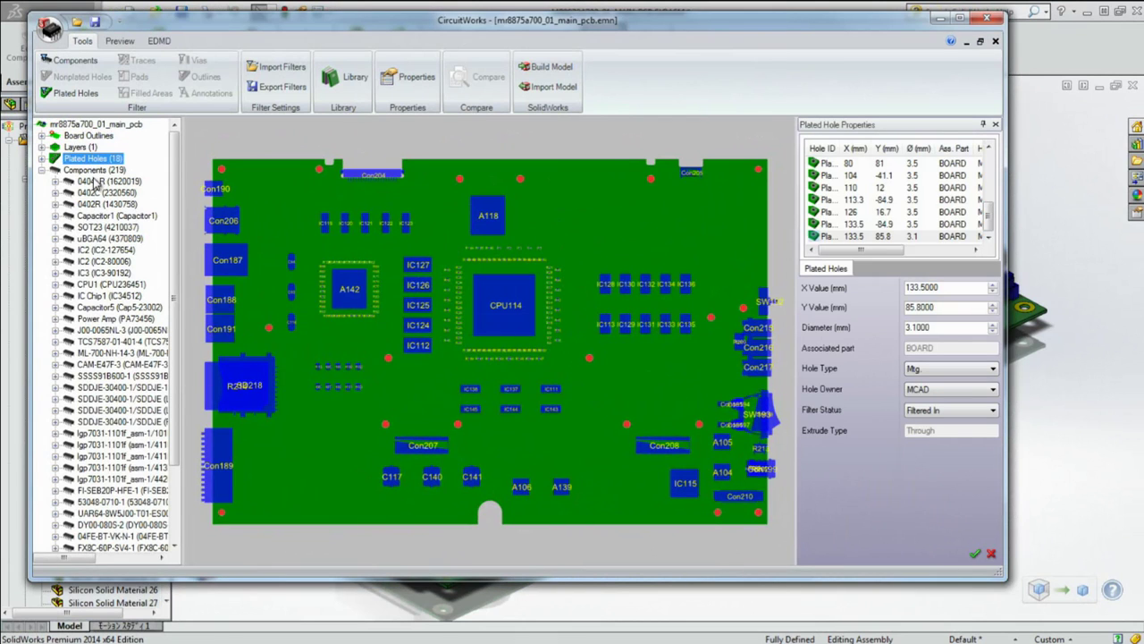
left_click(98, 205)
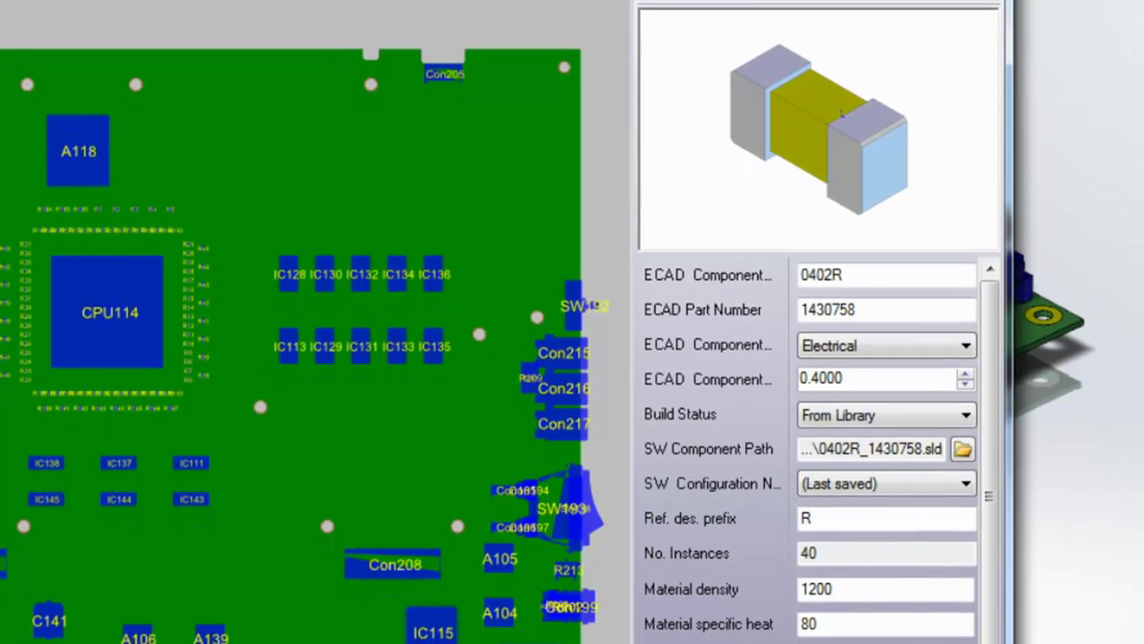
key("Down")
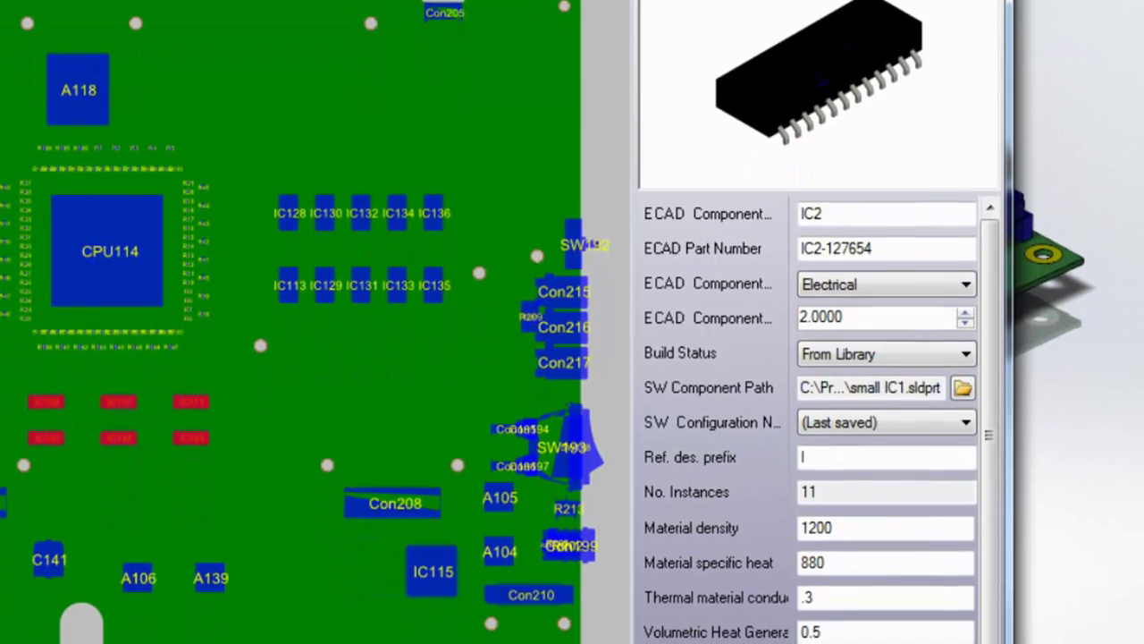
key("Down")
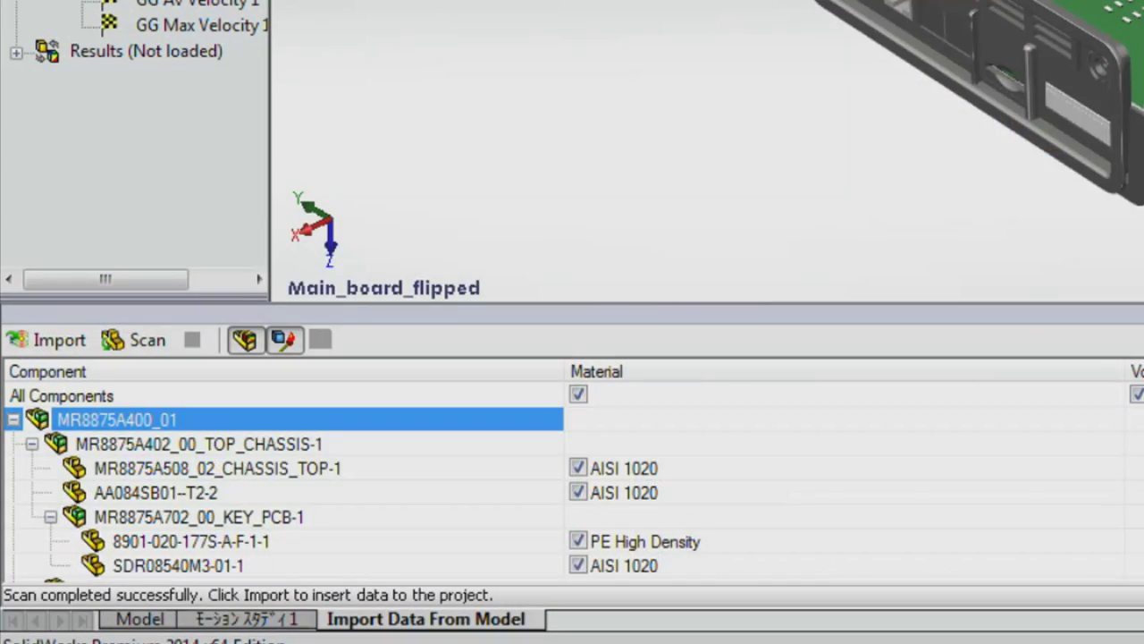
- Scroll down through the Import Data From Model list in Flow Simulation
scroll(286, 478, "down", 15)
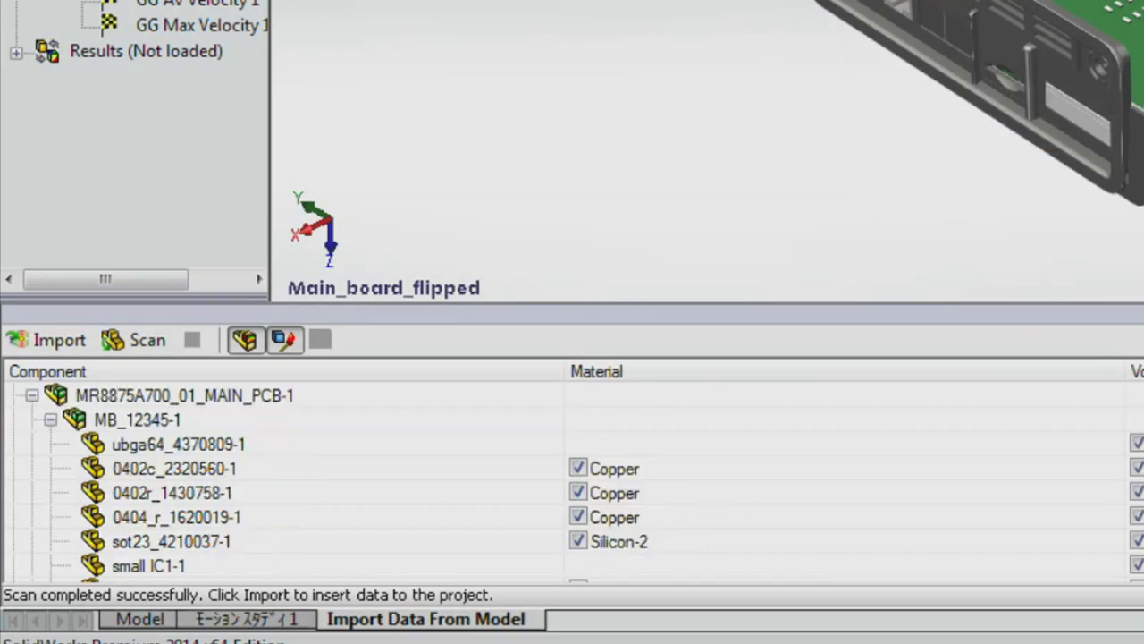
scroll(286, 478, "down", 20)
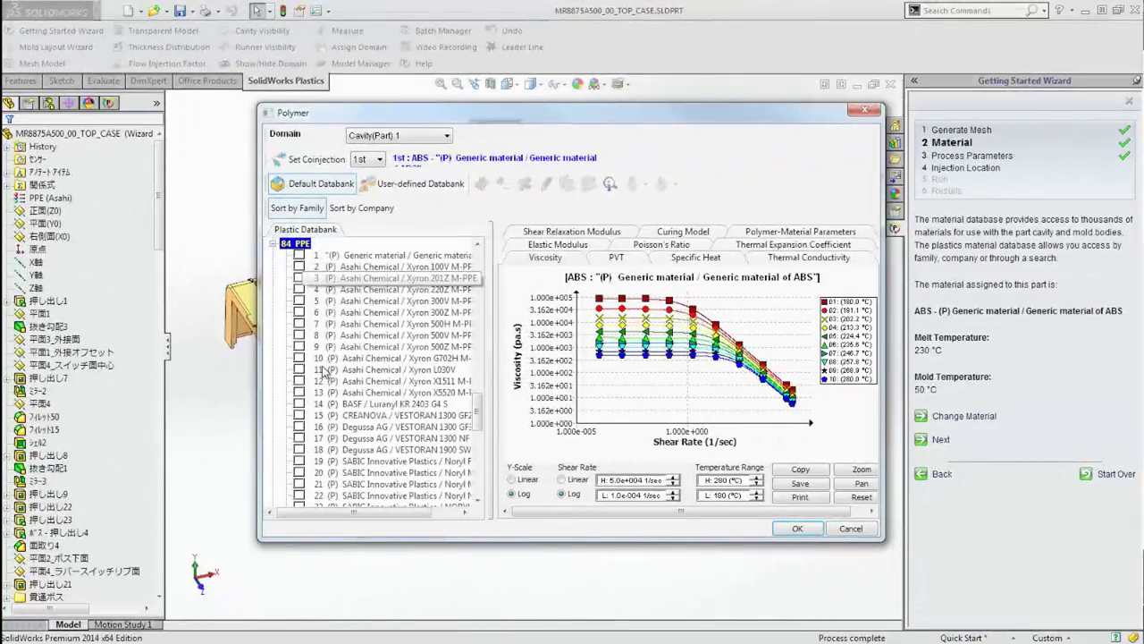
- Assign Asahi Chemical Xyron 100V M-PPE, add an injection gate, and play the fill-time animation
left_click(393, 266)
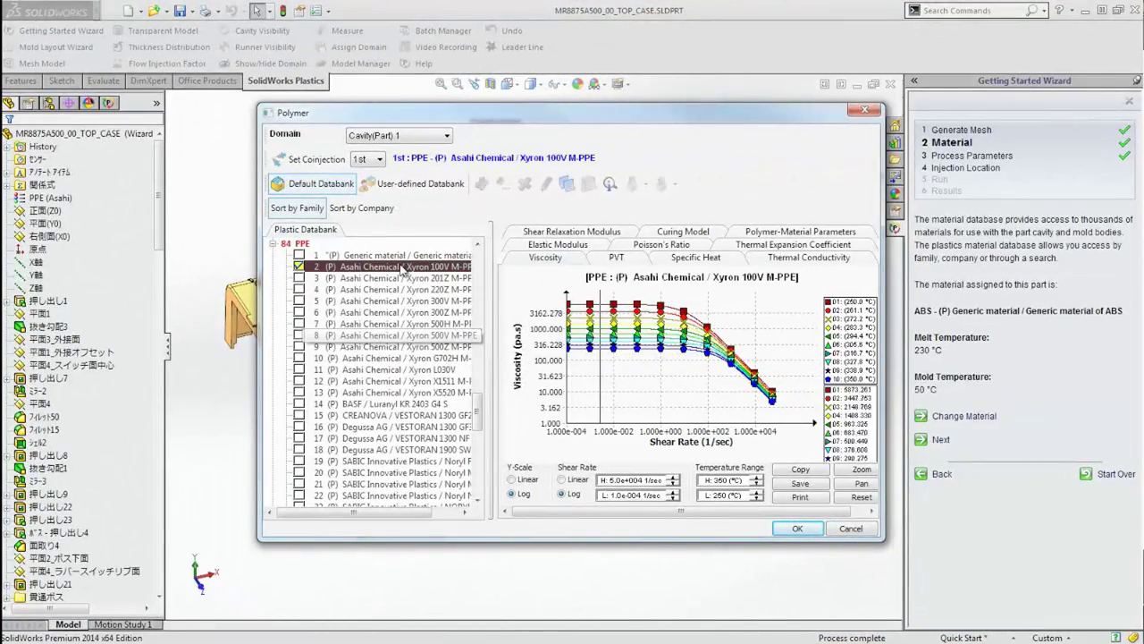
left_click(793, 528)
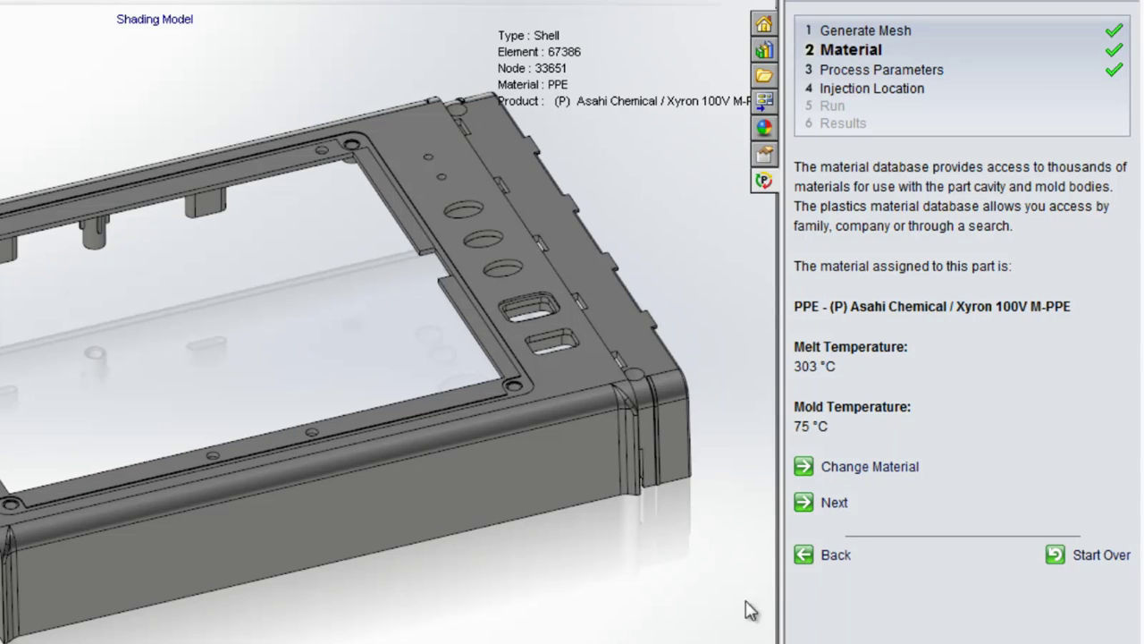
left_click(834, 503)
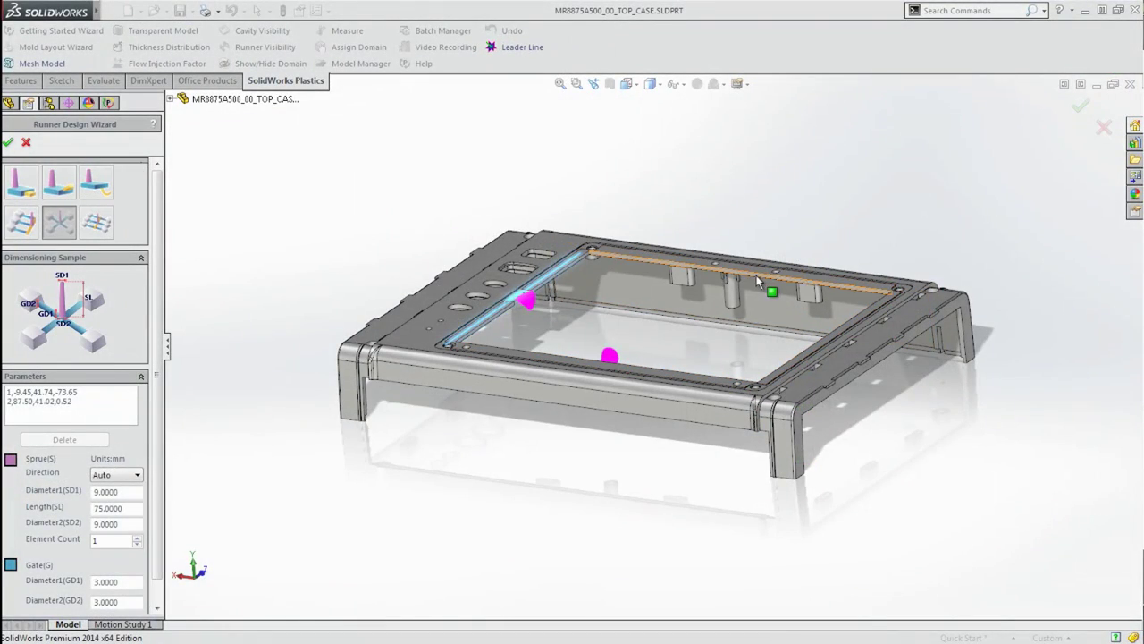
left_click(754, 281)
middle_click_drag(699, 343, 787, 294)
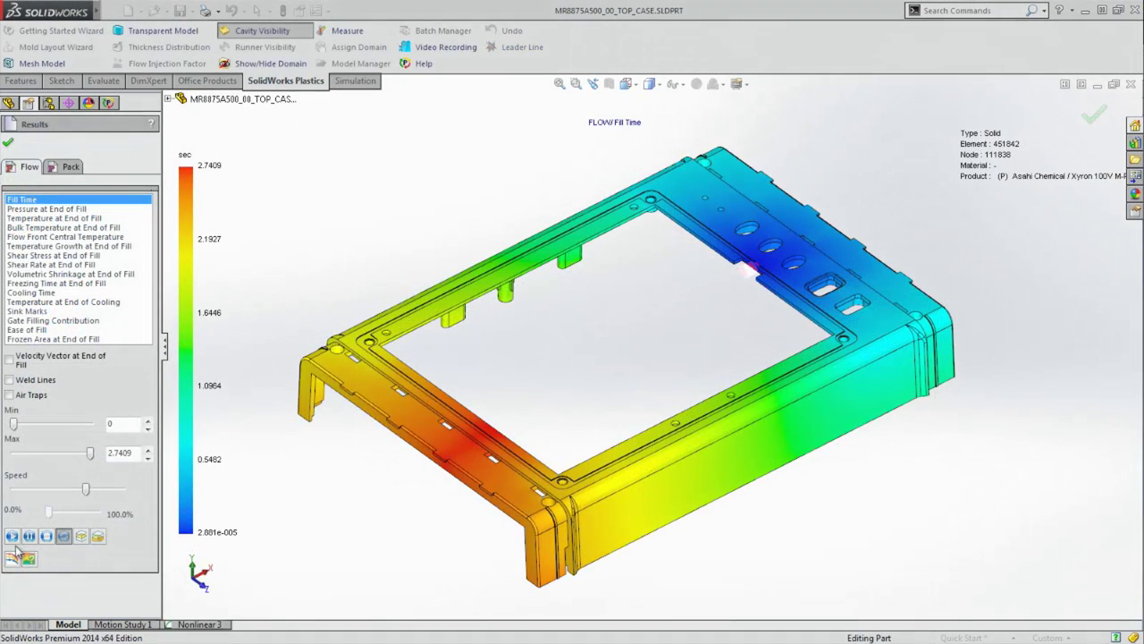
left_click(14, 536)
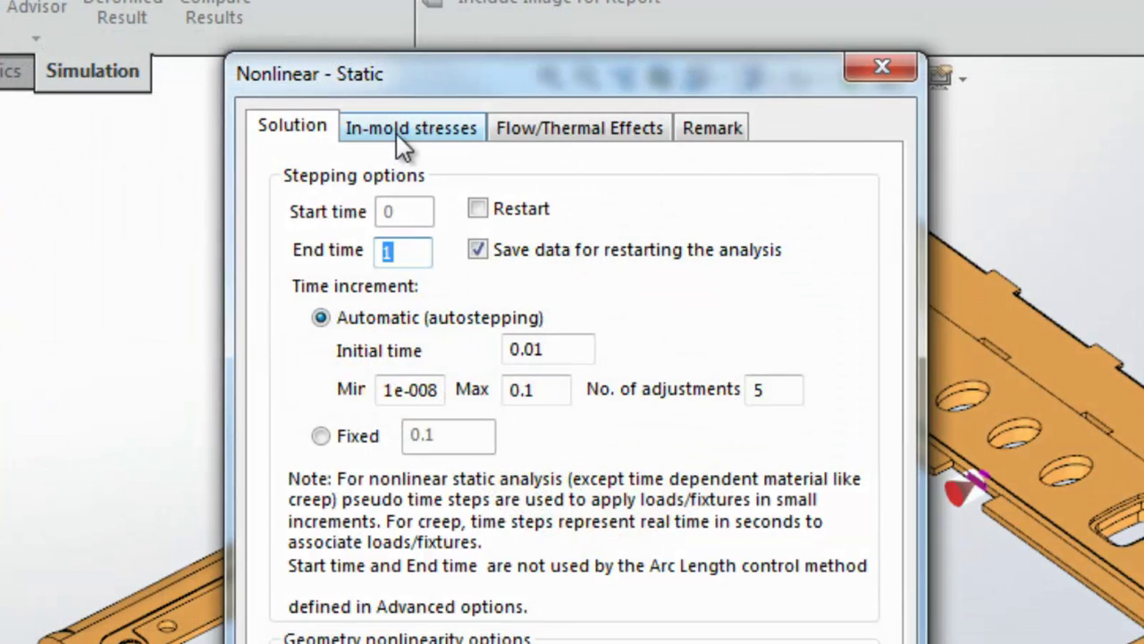
- Check the In-mold stresses import settings of the Nonlinear 3 study, then cancel
left_click(404, 134)
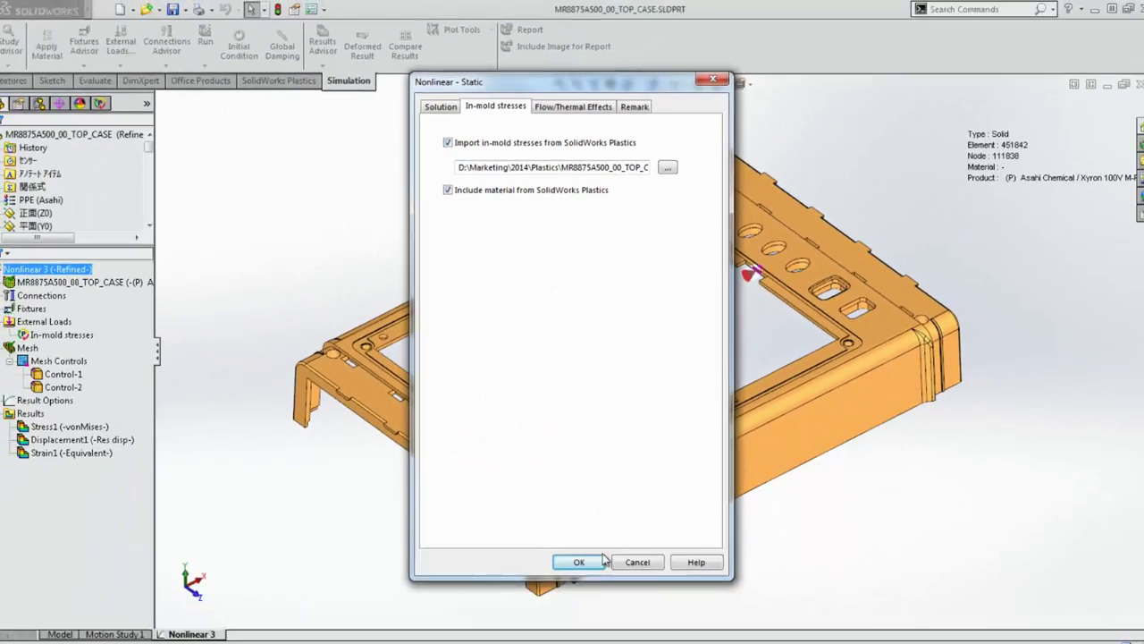
left_click(637, 554)
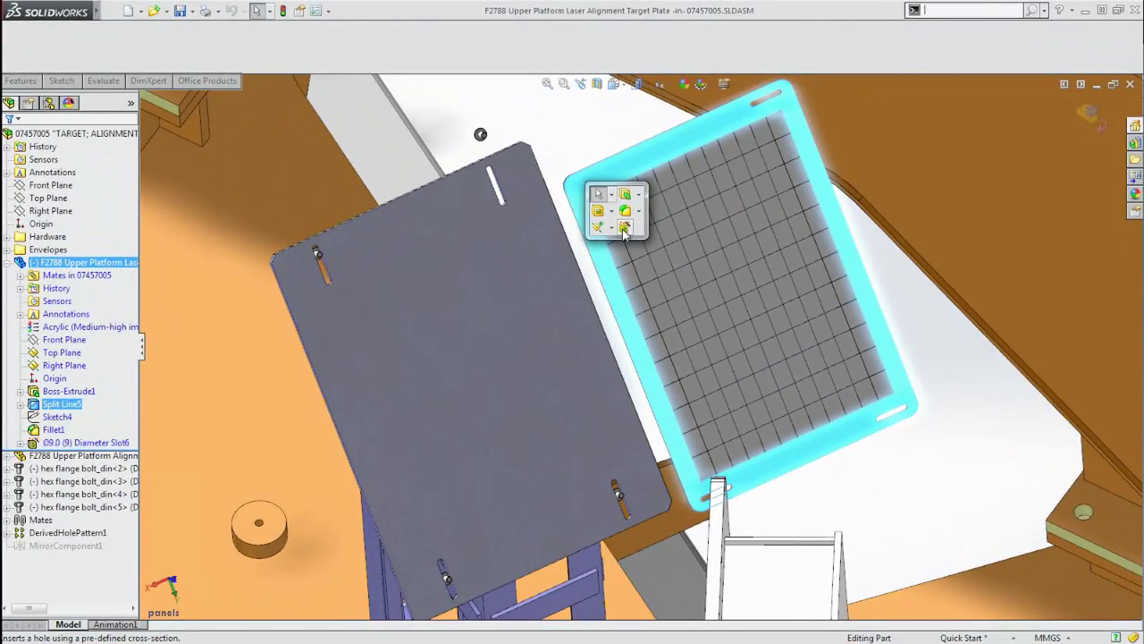
- Start a Hole Wizard slot and place it near the plate's top corner
left_click(625, 228)
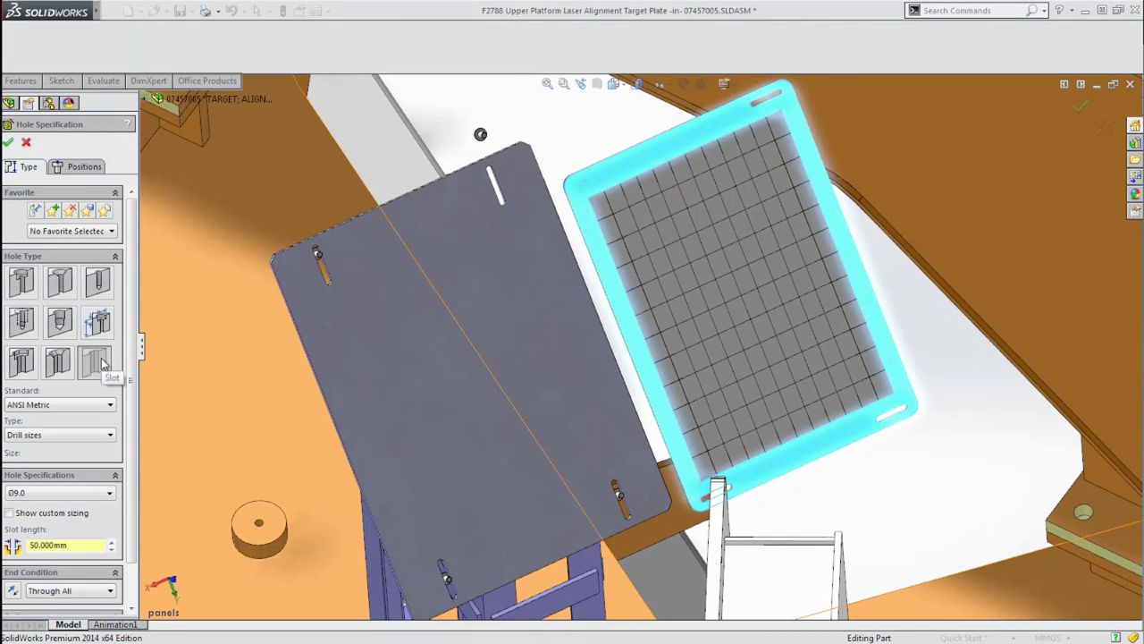
left_click(81, 167)
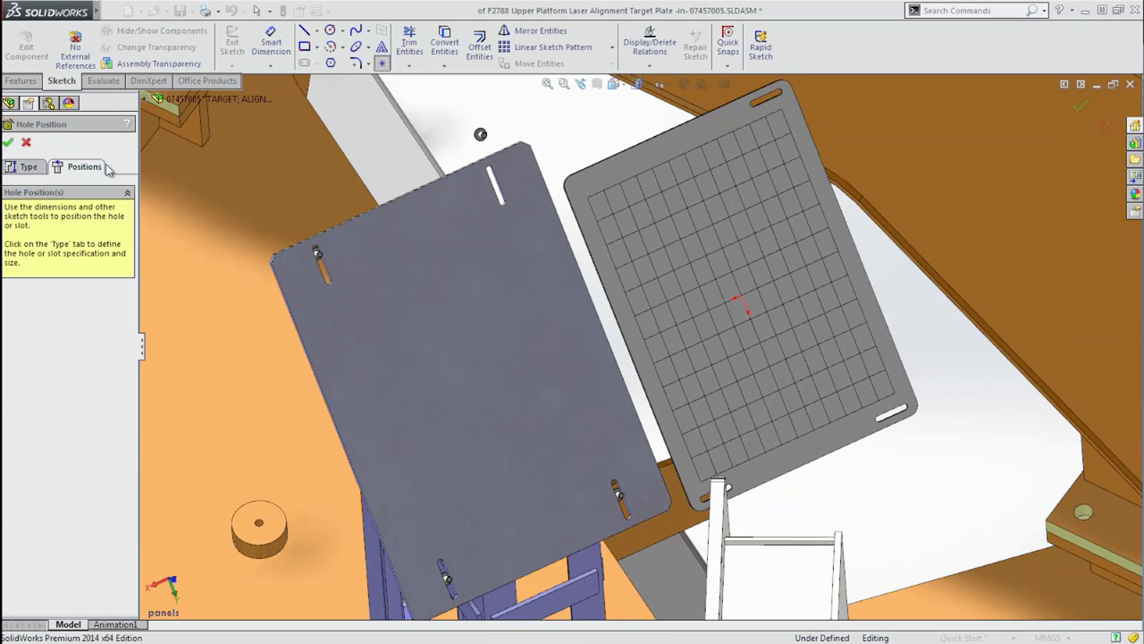
scroll(443, 189, "down", 6)
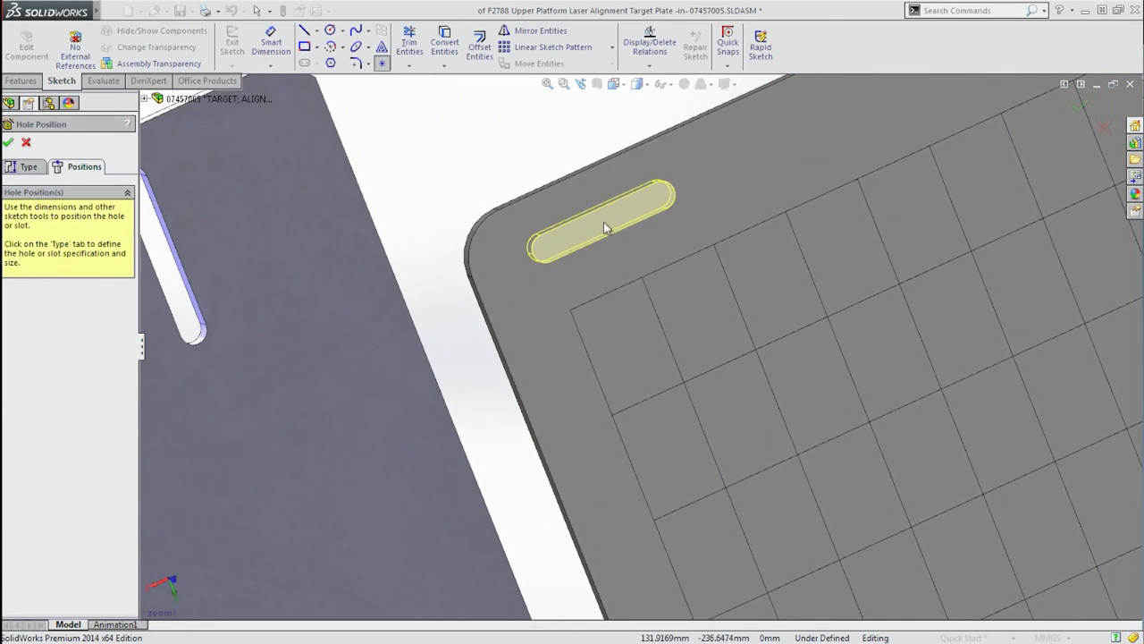
left_click(603, 223)
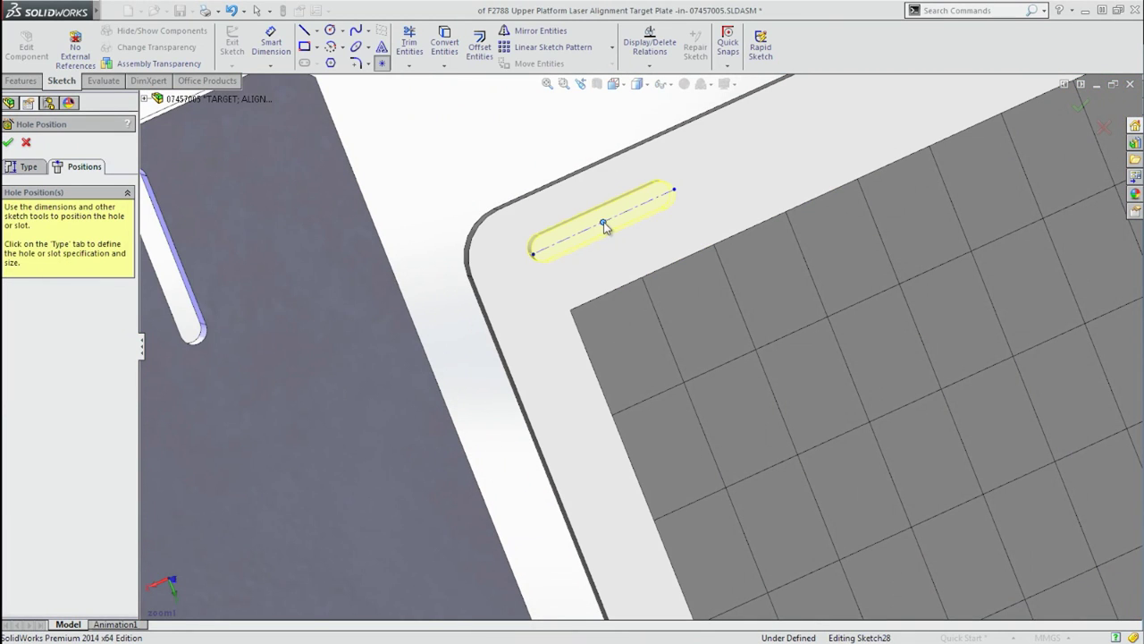
- Dimension the slot 15 mm from the plate's top edge
key("s")
left_click(642, 235)
left_click(625, 150)
left_click(632, 211)
left_click(615, 182)
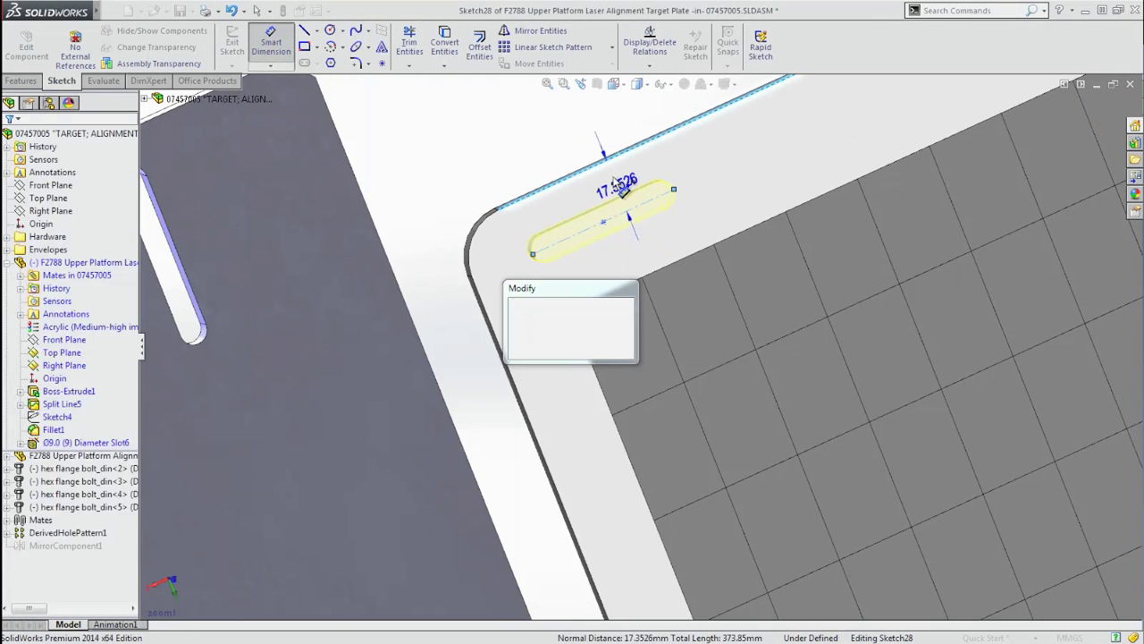
key("Return")
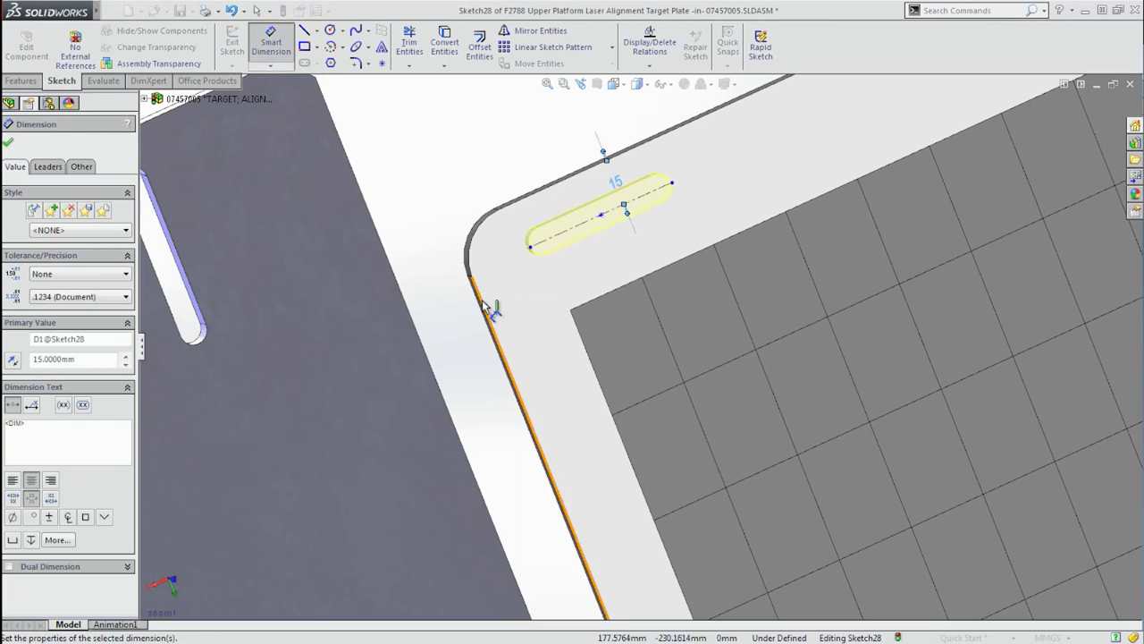
- Dimension the slot 40 mm from the side edge and confirm the slot cut
left_click(484, 305)
left_click(601, 221)
left_click(522, 170)
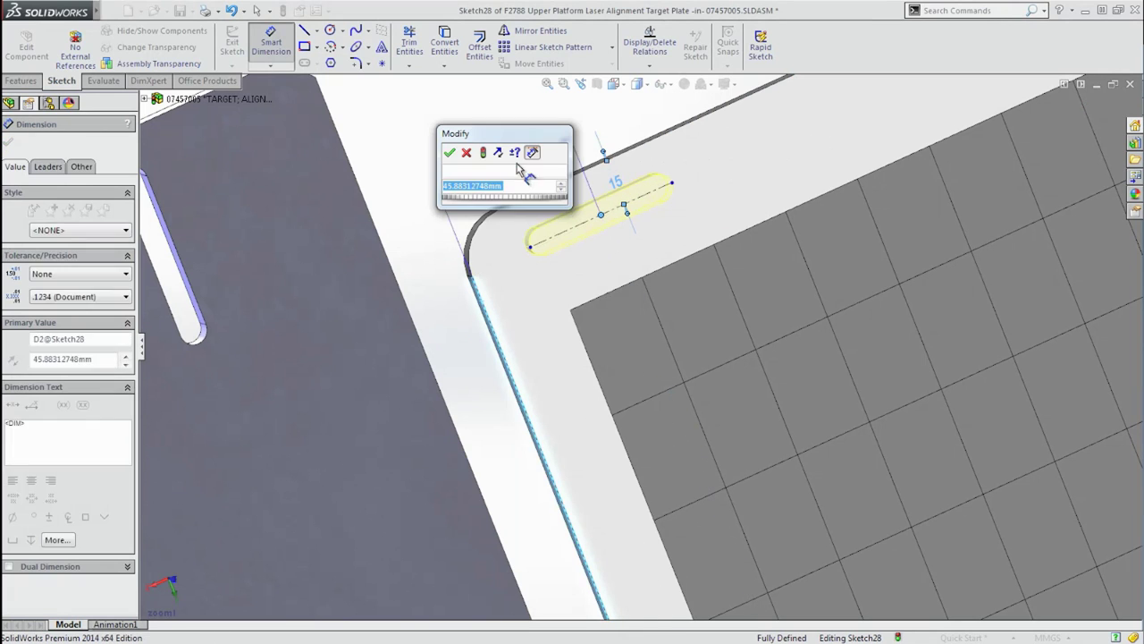
type("40")
key("Return")
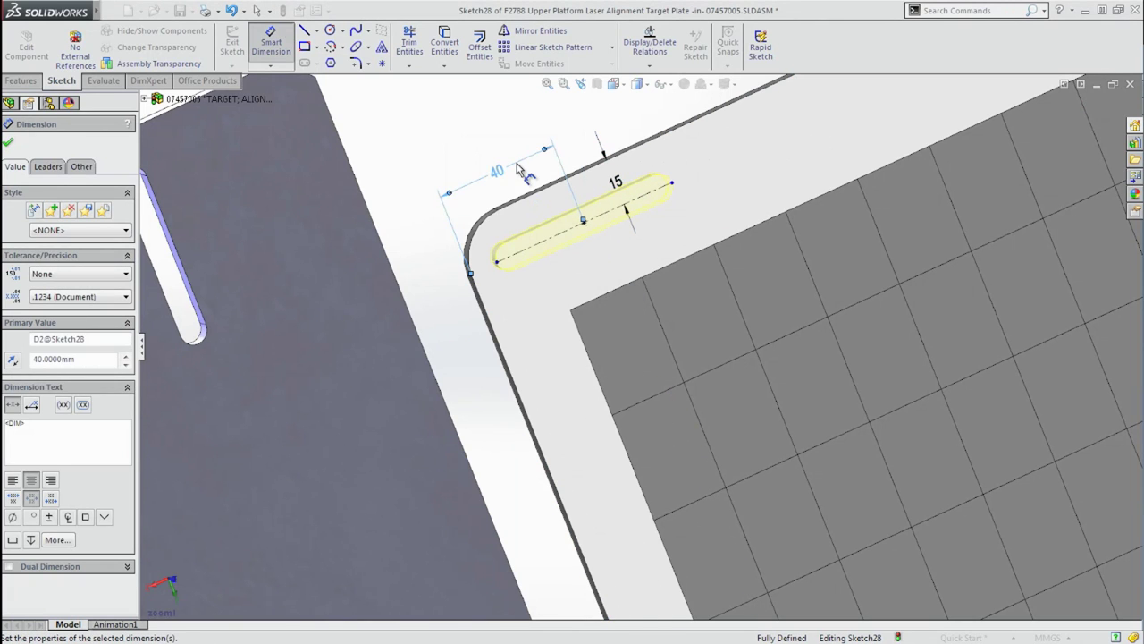
key("Escape")
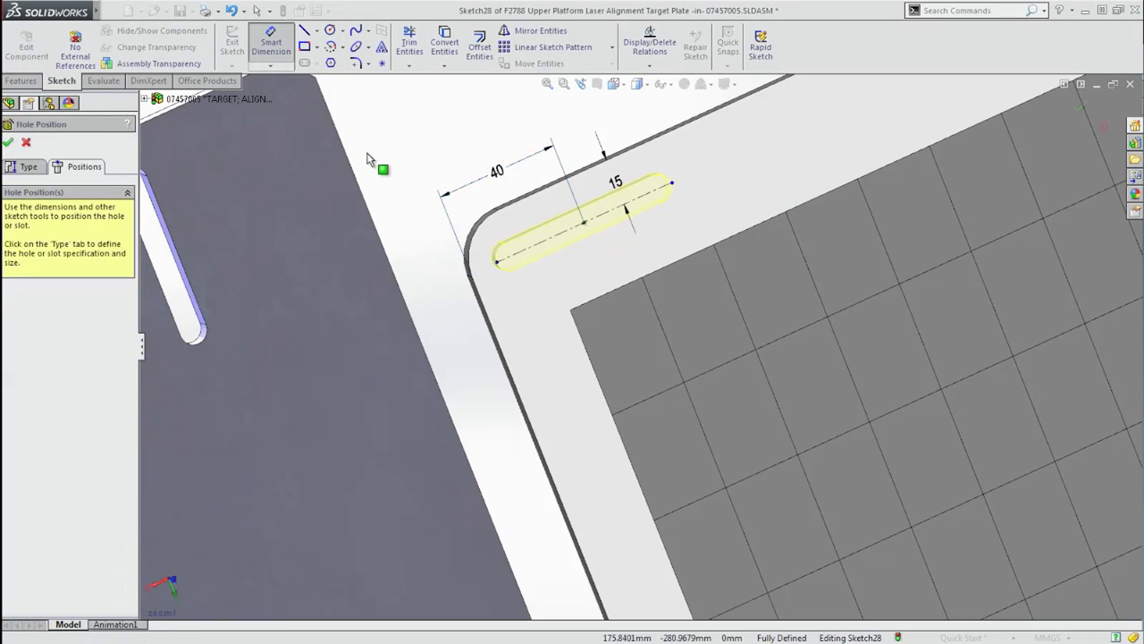
left_click(27, 167)
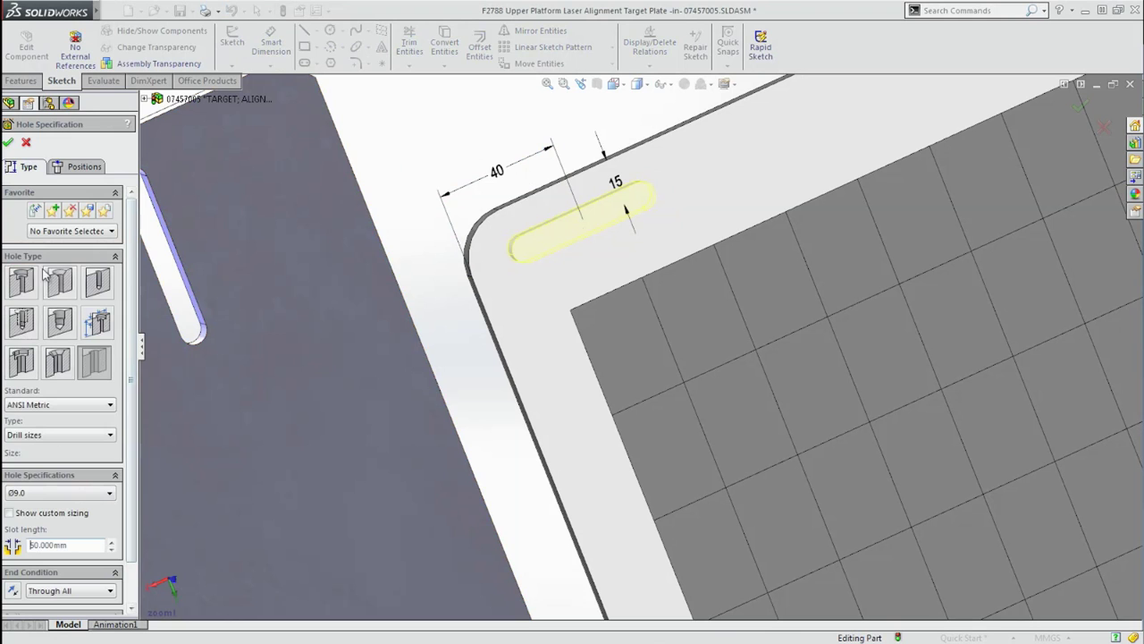
left_click(8, 144)
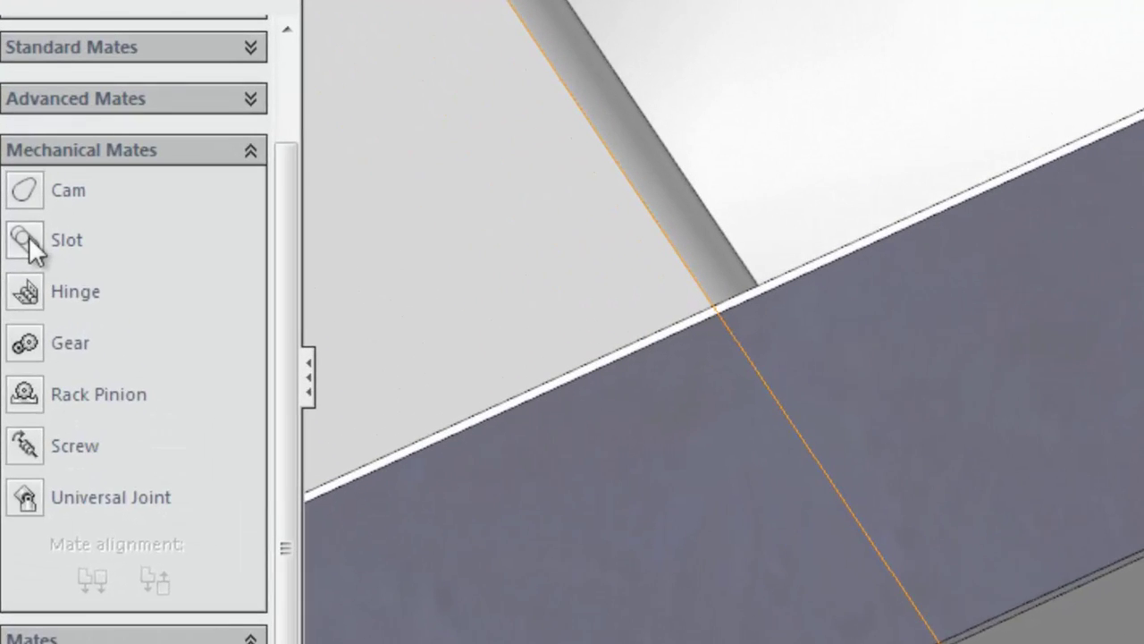
- Add a Free slot mate seating the hex flange bolt in the plate's slot
left_click(13, 283)
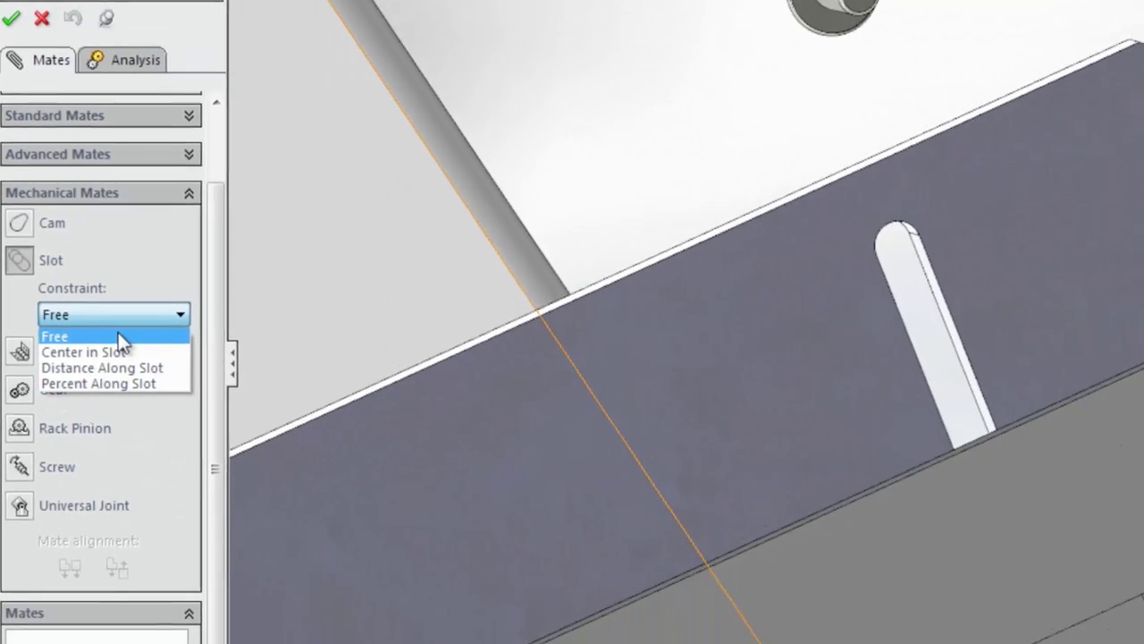
left_click(118, 337)
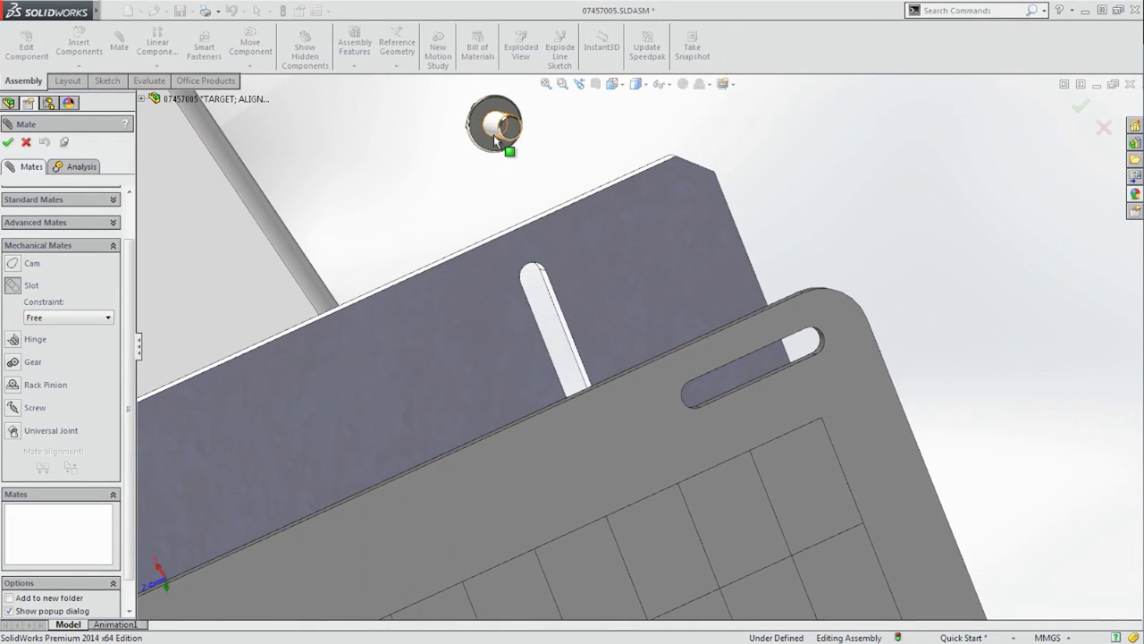
left_click(554, 305)
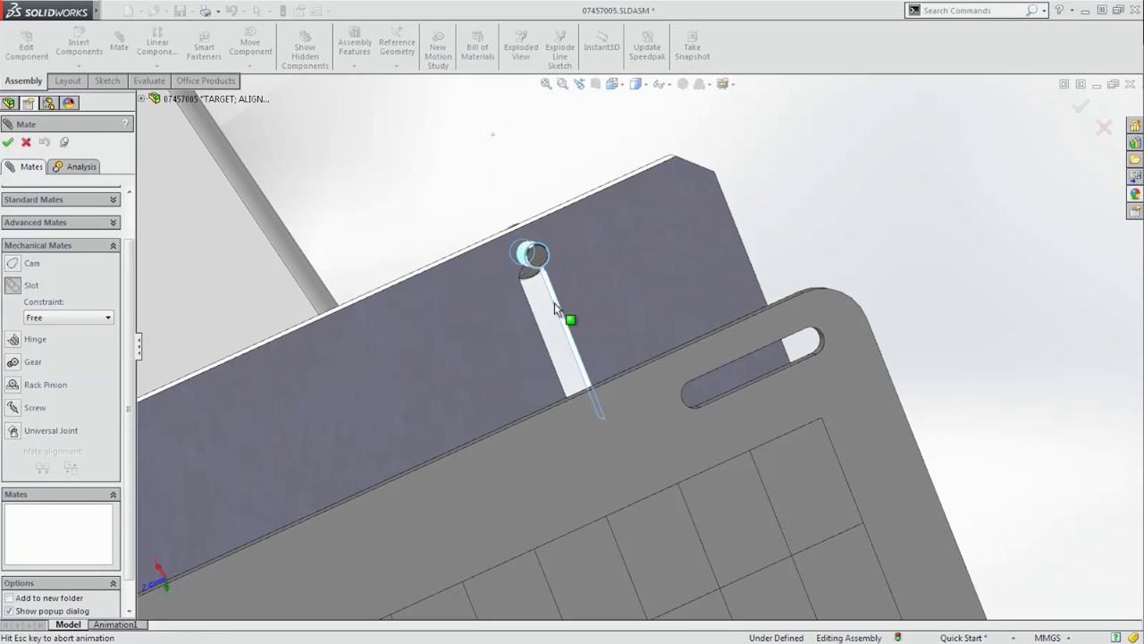
left_click(554, 292)
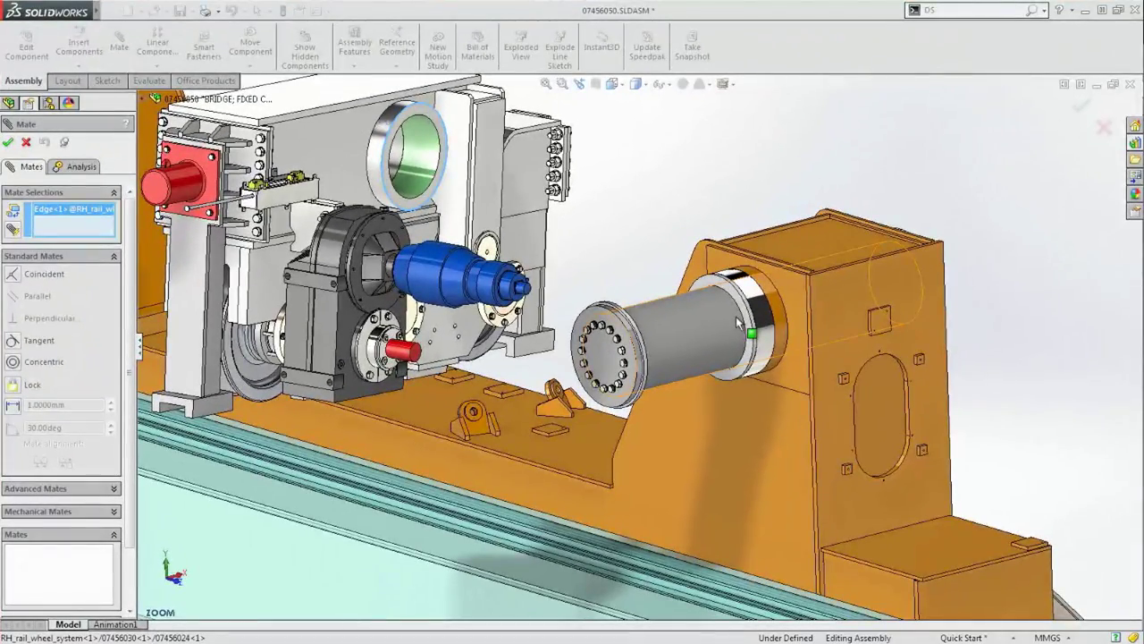
- Mate the carriage's cylinder edge coincident with the housing, then pick the rail face
left_click(754, 333)
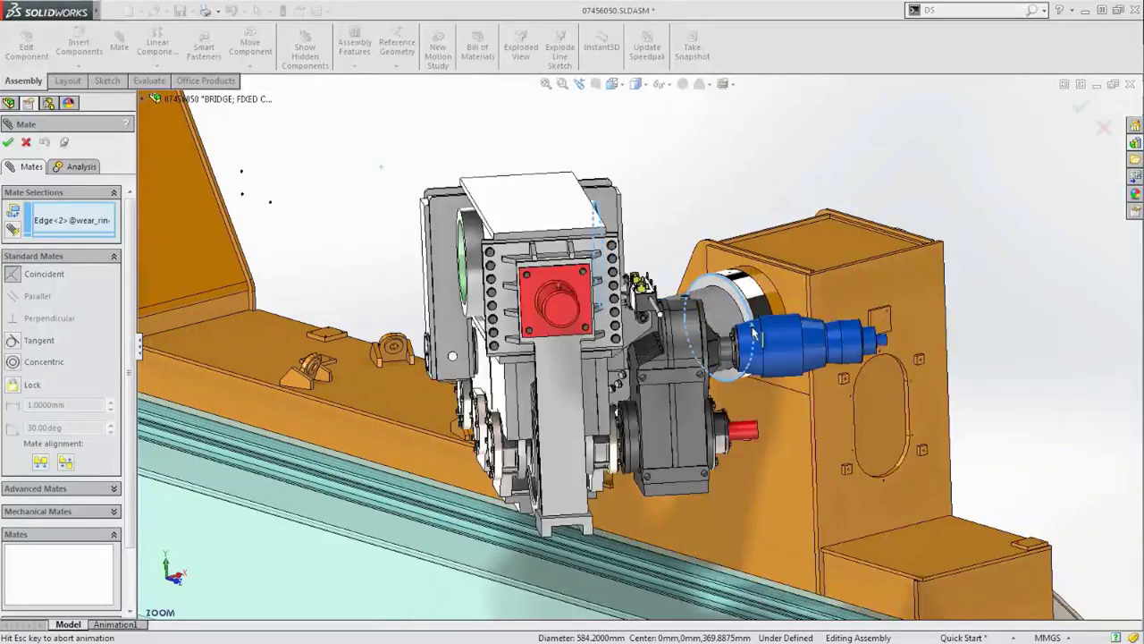
key("Return")
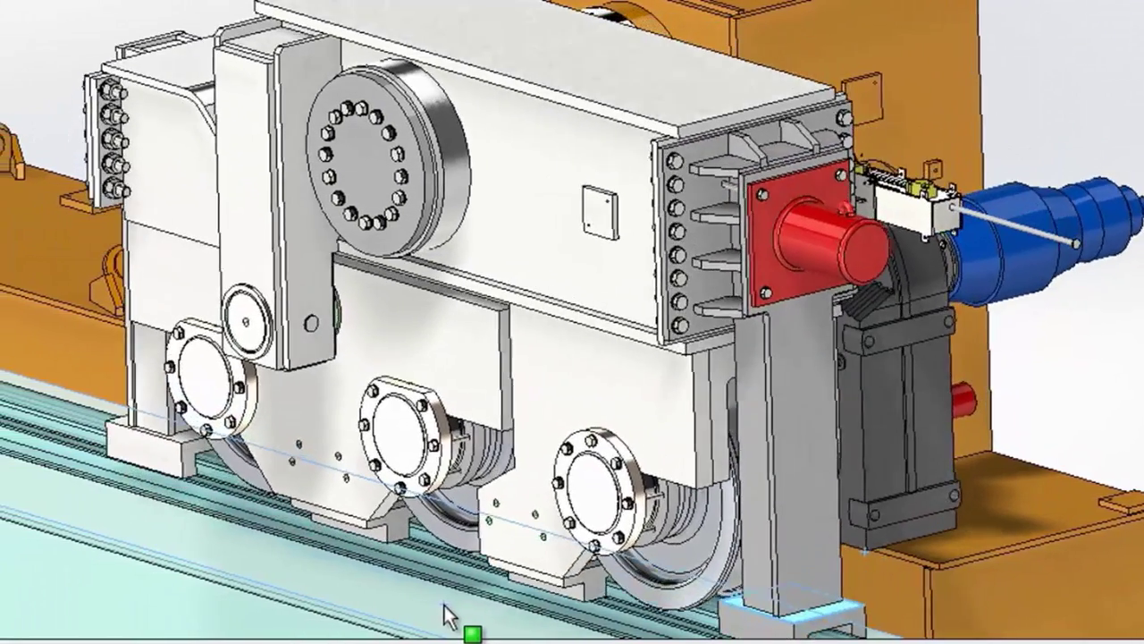
left_click(465, 610)
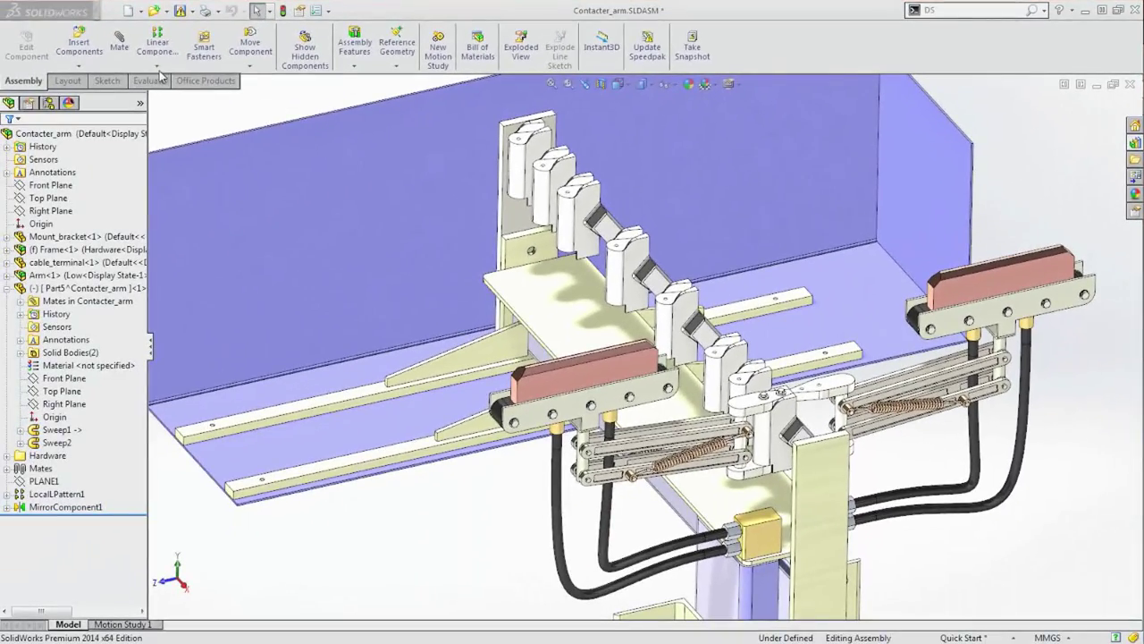
- Pattern Arm, Part5, cable_terminal and MirrorComponent1 with a pattern-driven component pattern driven by LocalPattern1
left_click(157, 65)
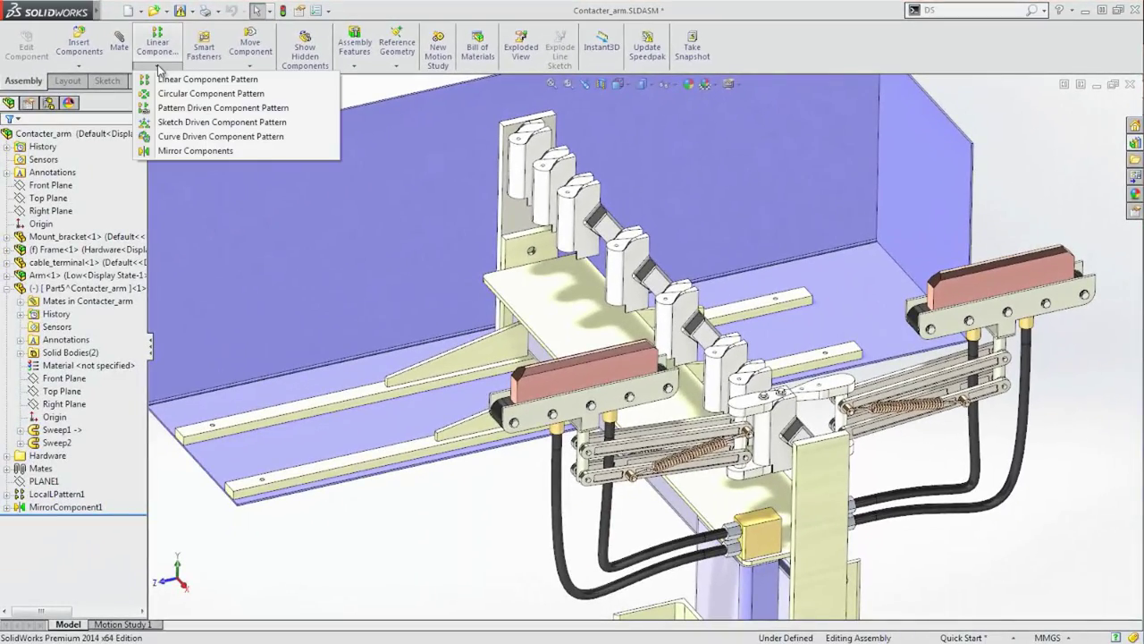
left_click(205, 107)
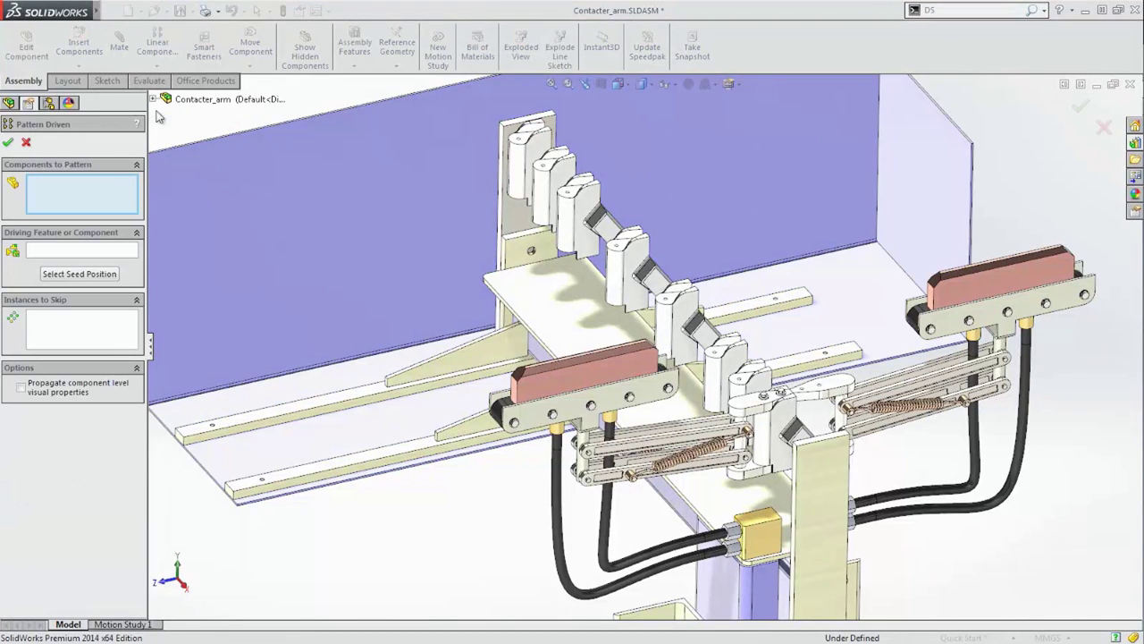
left_click(154, 98)
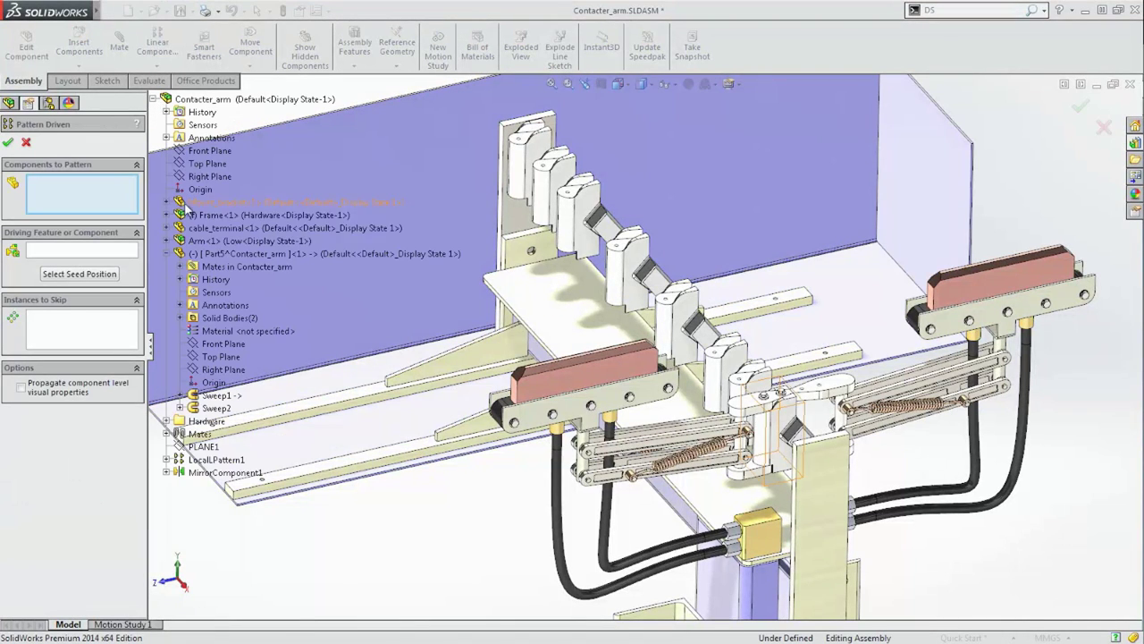
left_click(206, 241)
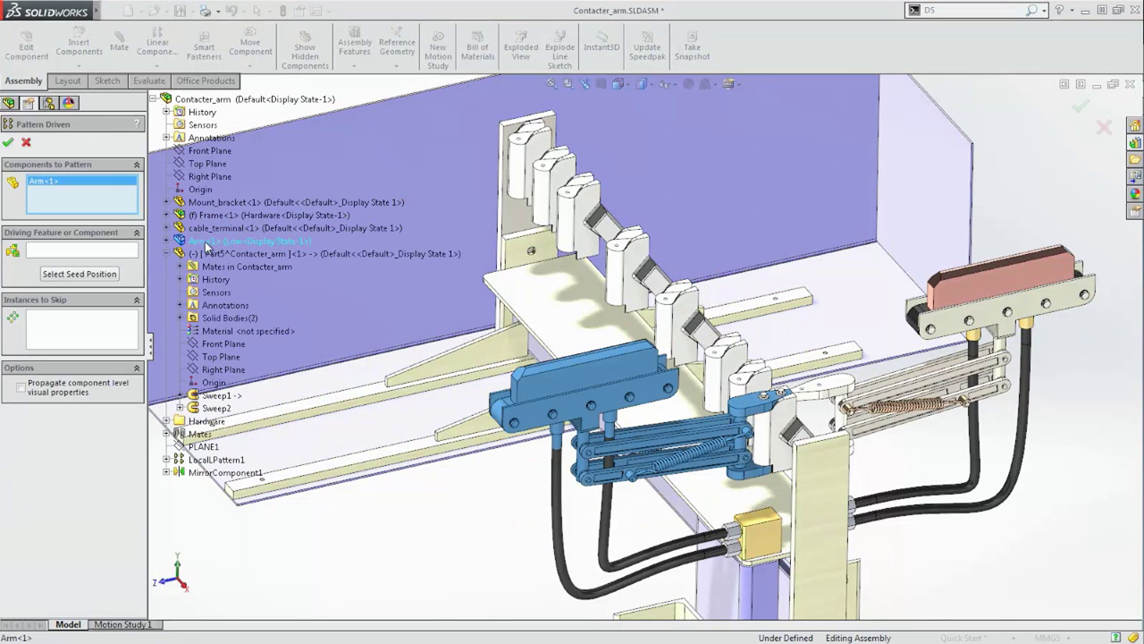
left_click(206, 254)
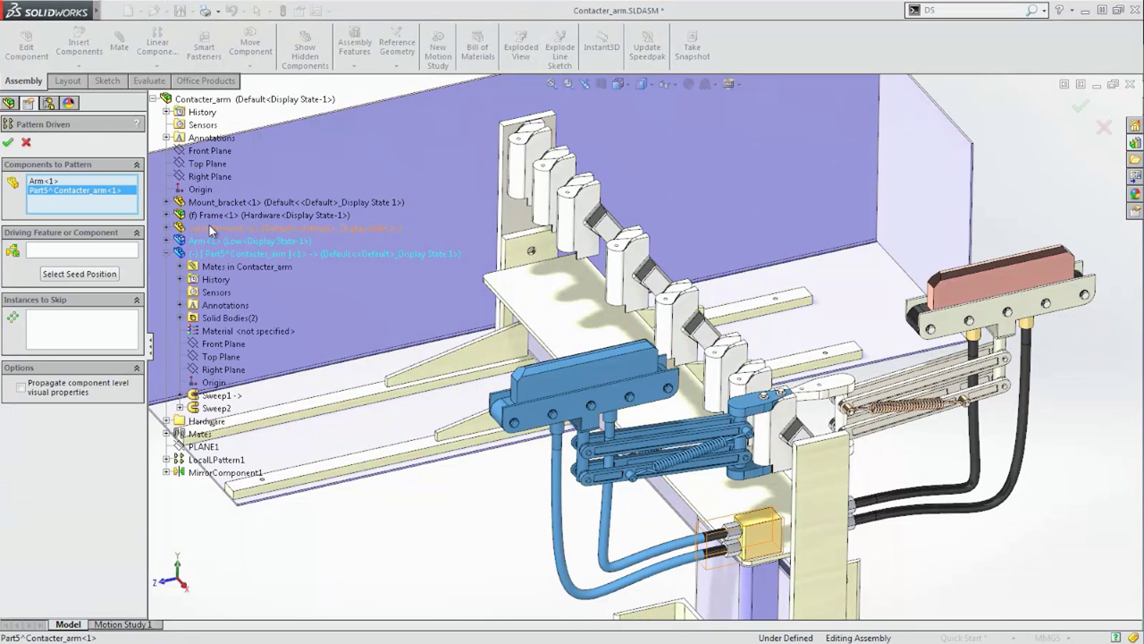
left_click(211, 229)
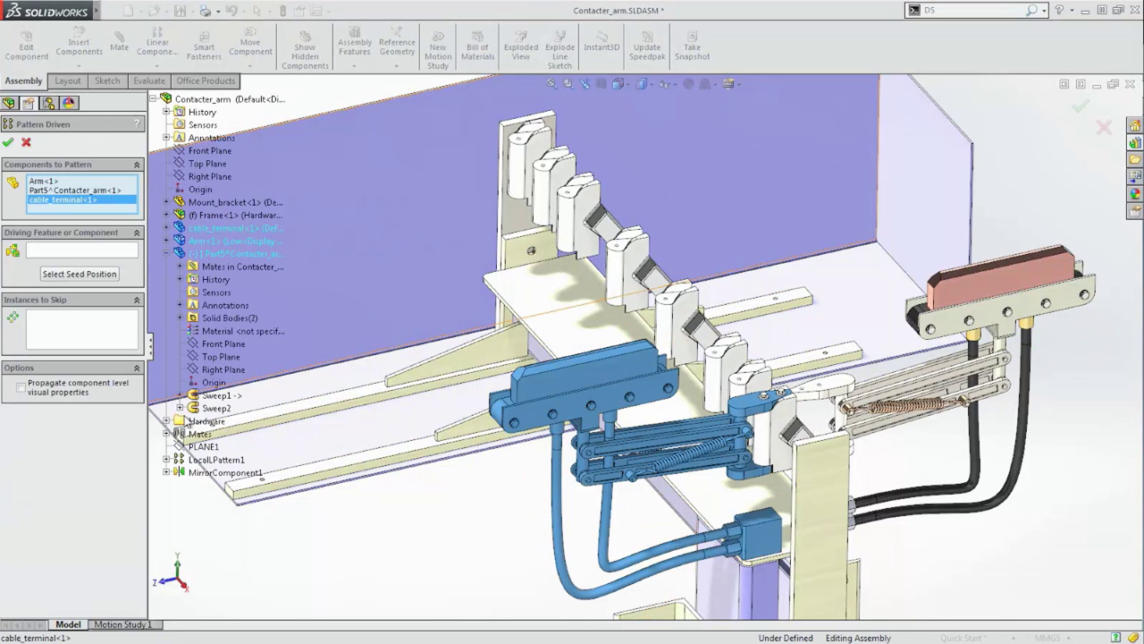
left_click(192, 471)
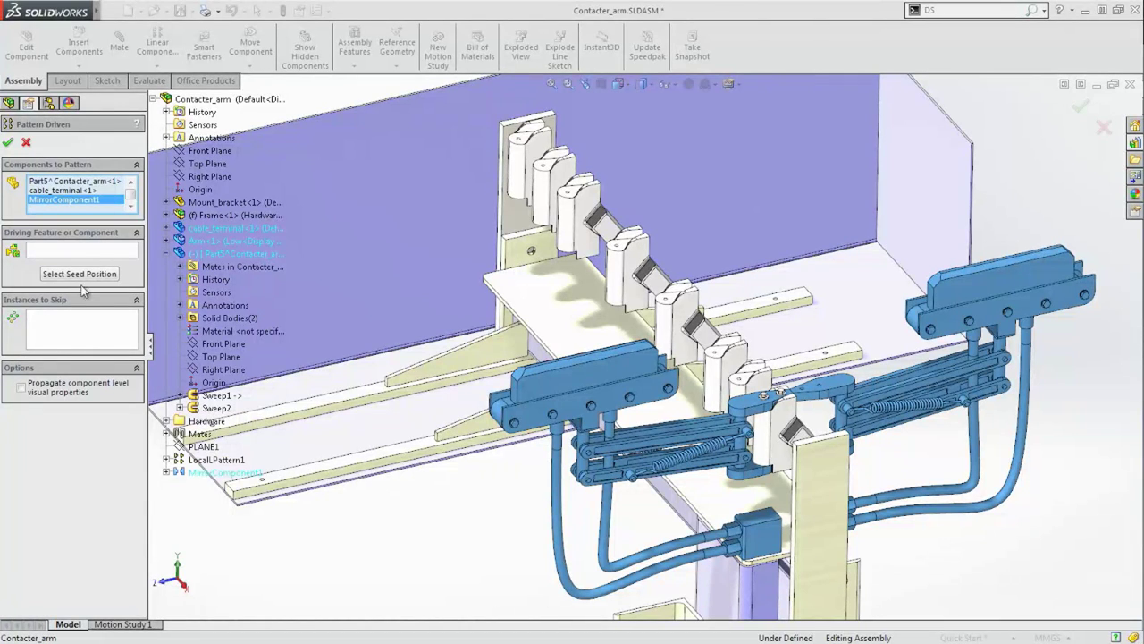
left_click(83, 253)
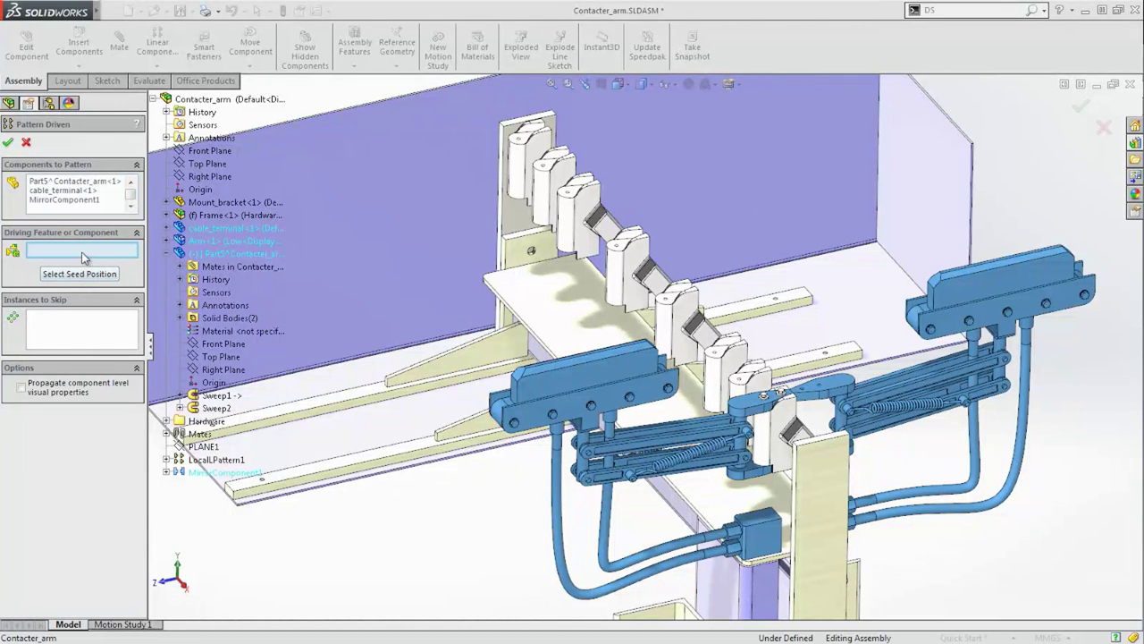
left_click(712, 366)
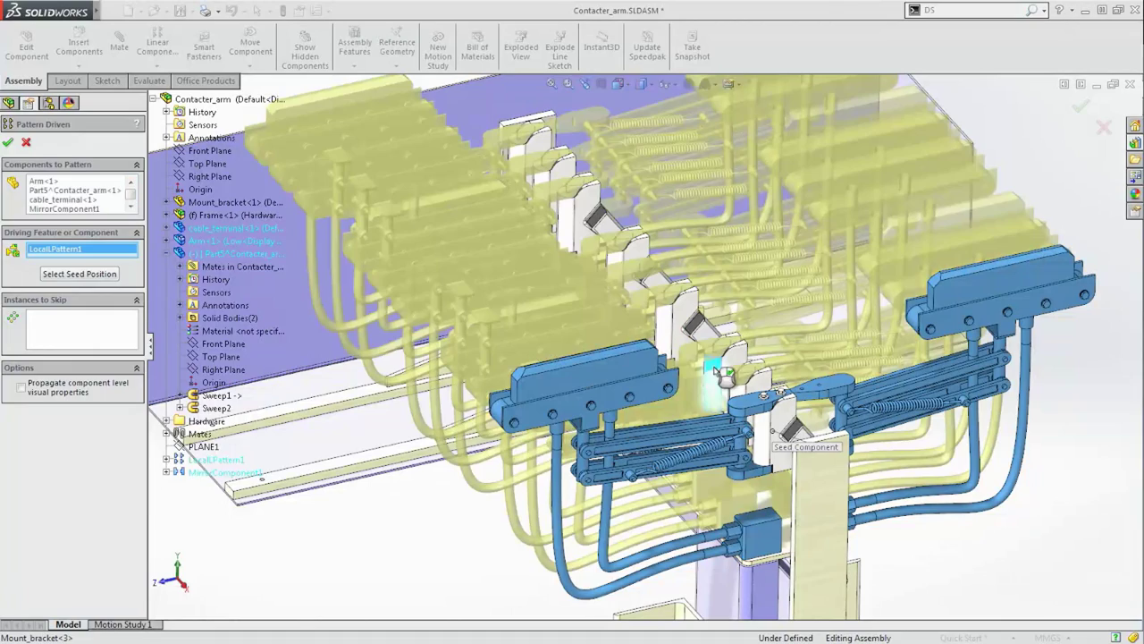
key("Return")
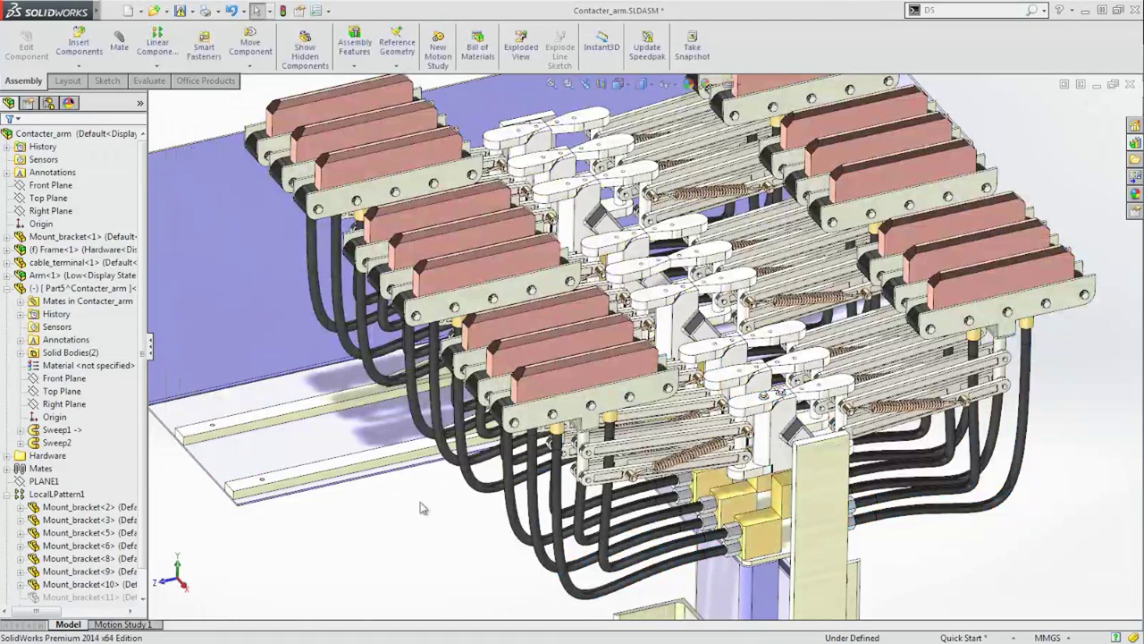
- Switch Arm<1> from the Low to the High display state, then orbit the assembly
left_click(129, 277)
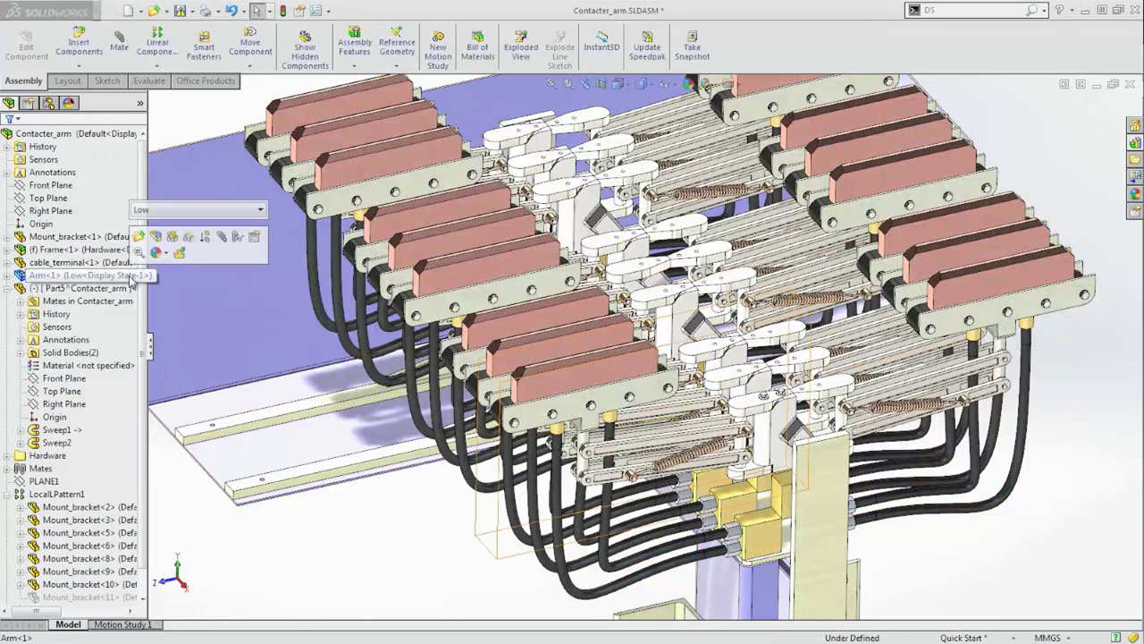
left_click(245, 214)
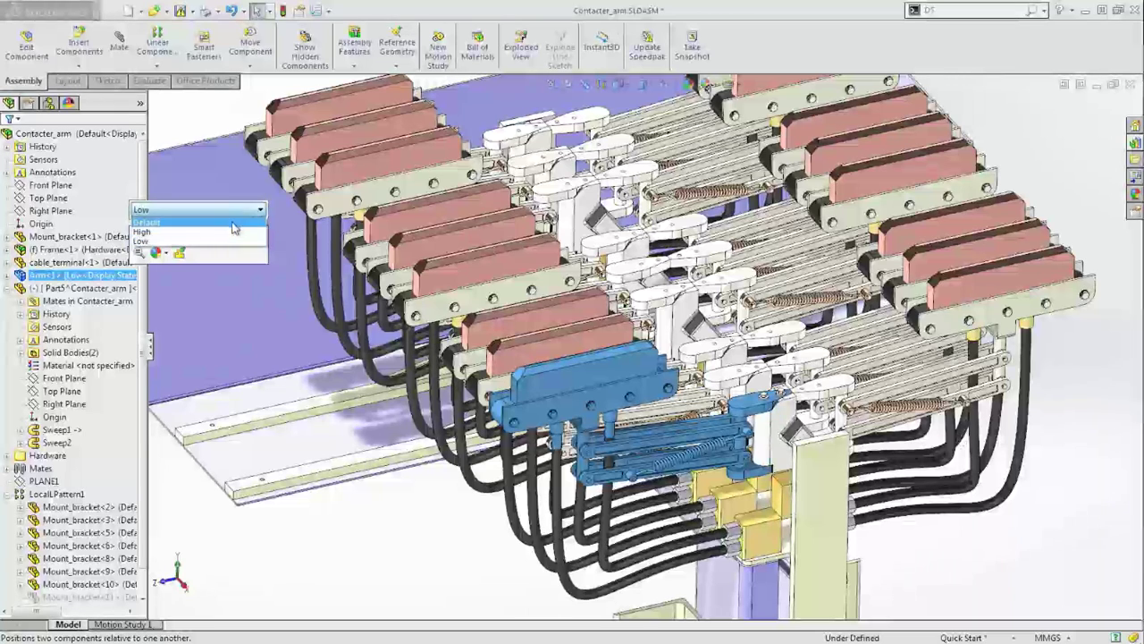
left_click(248, 231)
left_click(272, 211)
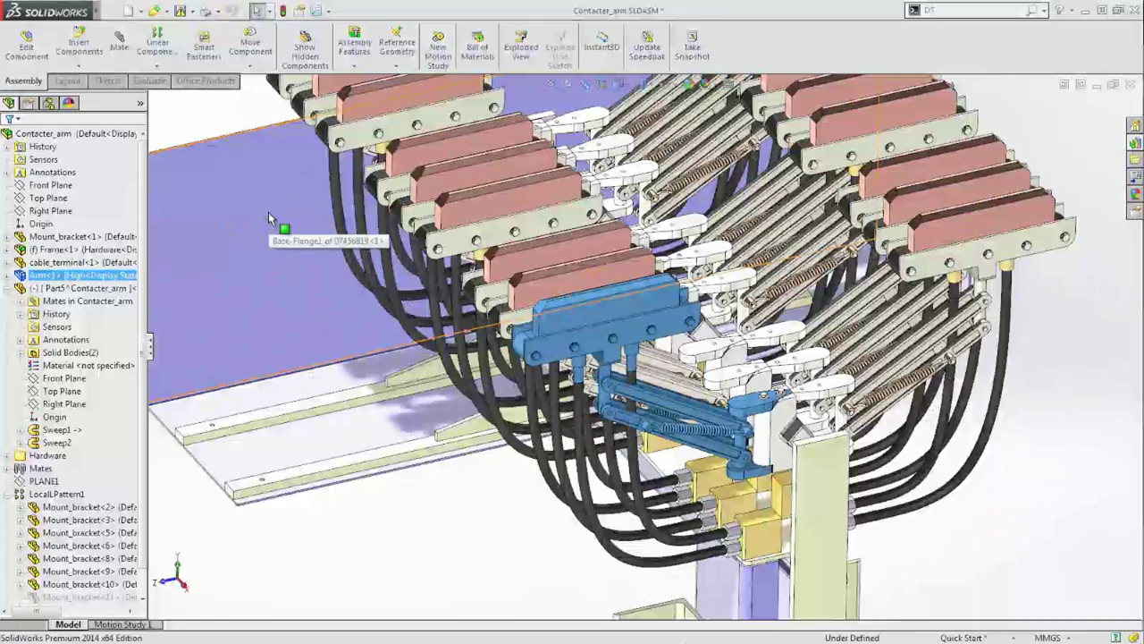
left_click(408, 519)
middle_click_drag(409, 518, 406, 521)
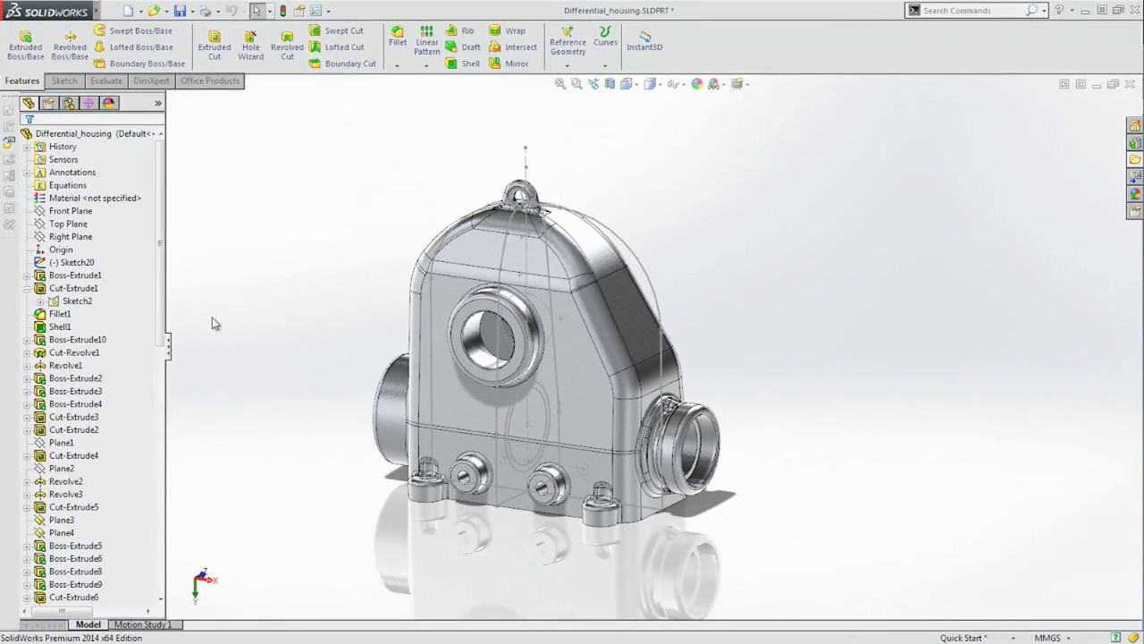
- Delete Boss-Extrude1 from Differential_housing with Delete child features left unchecked
left_click(75, 276)
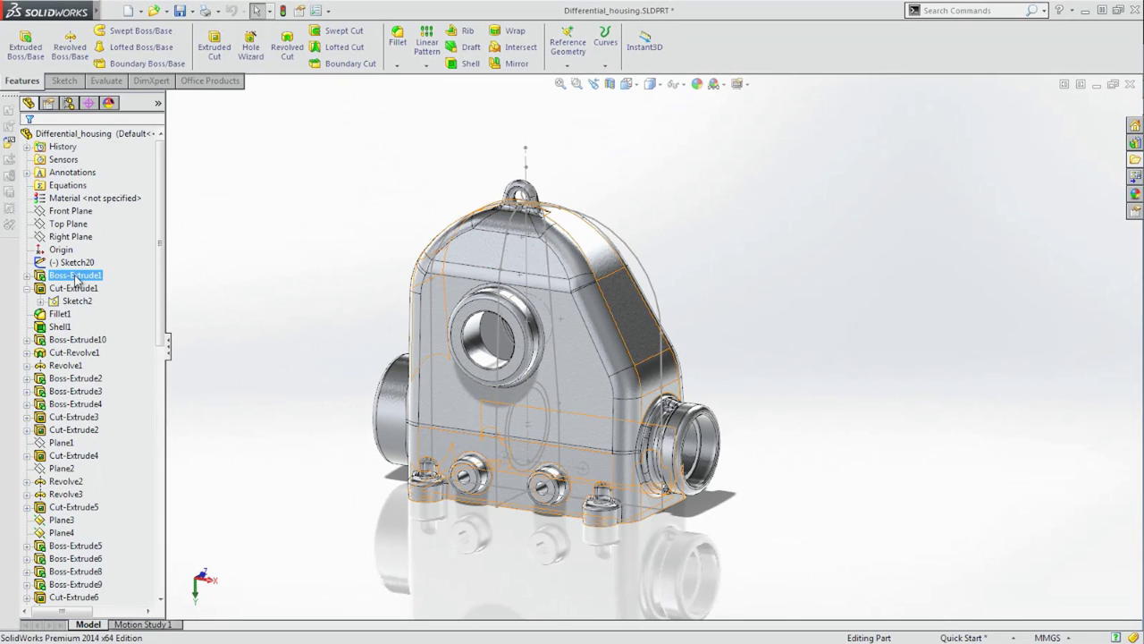
key("Delete")
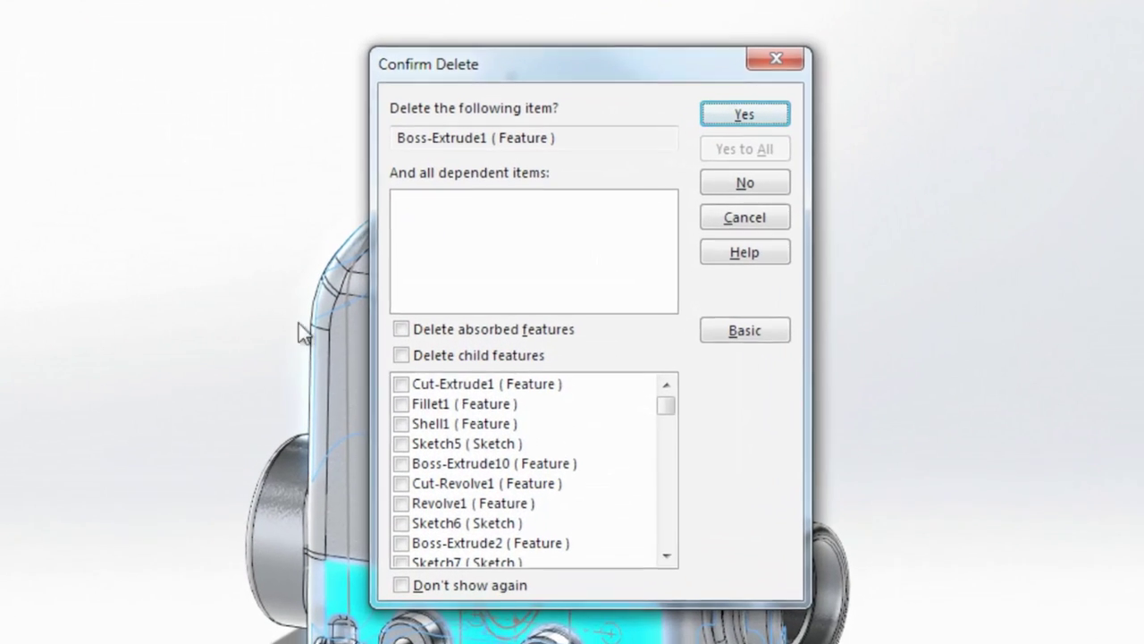
left_click(401, 355)
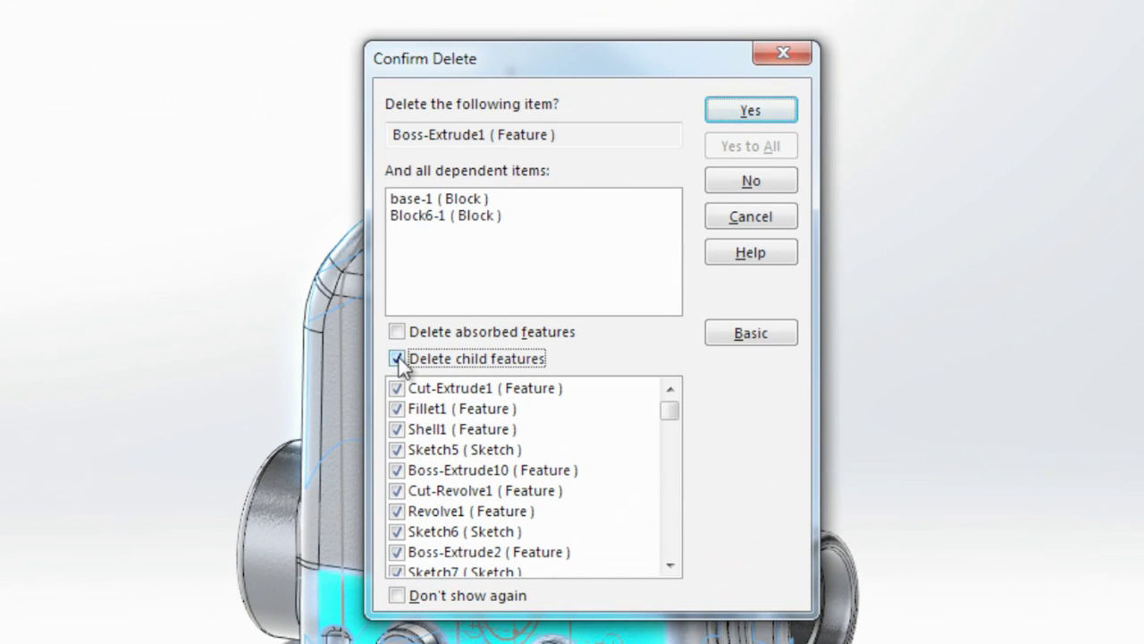
left_click(401, 355)
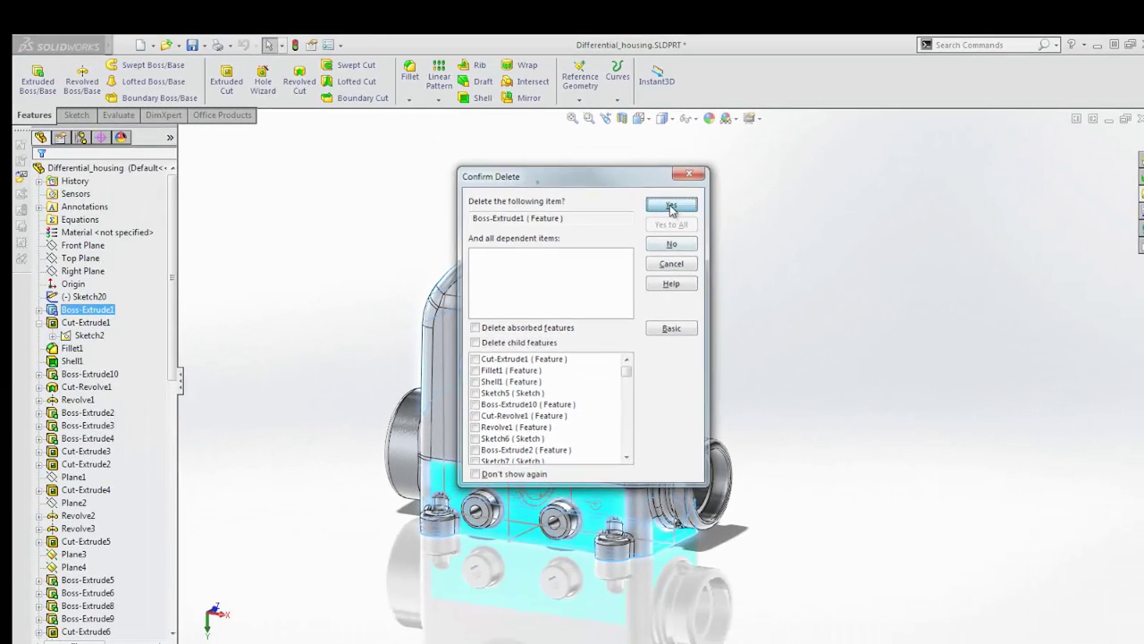
left_click(751, 110)
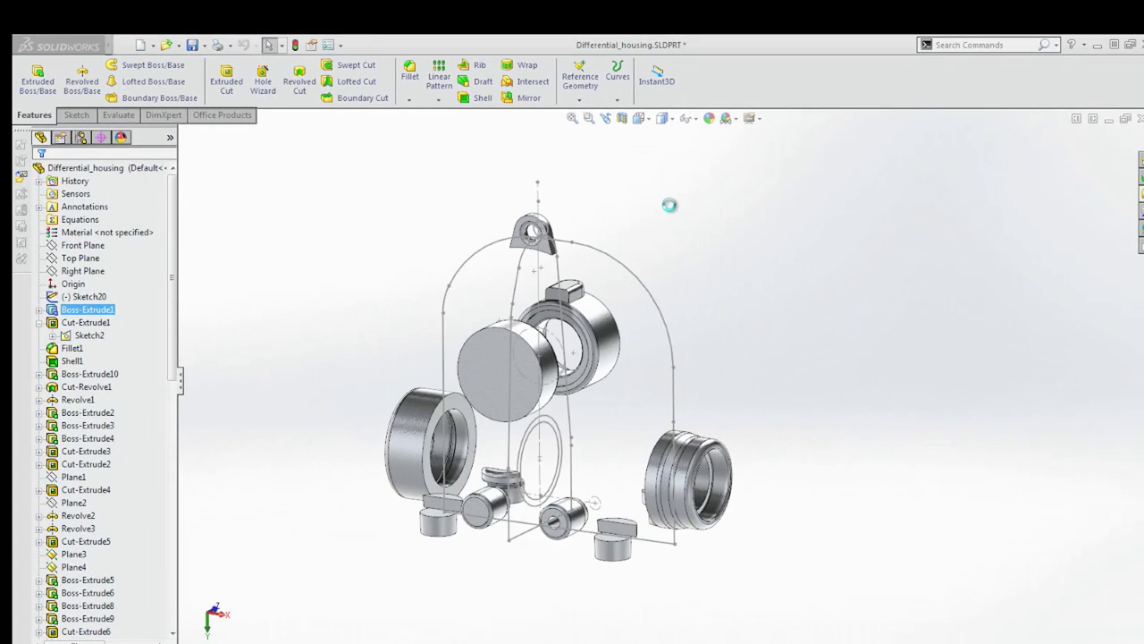